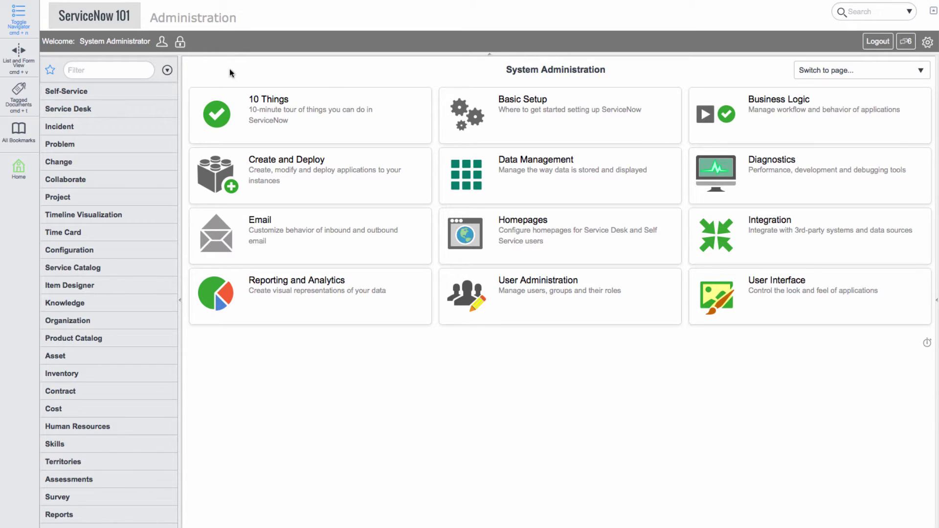
- Filter the navigator for 'incid' and start a new incident record
click(96, 68)
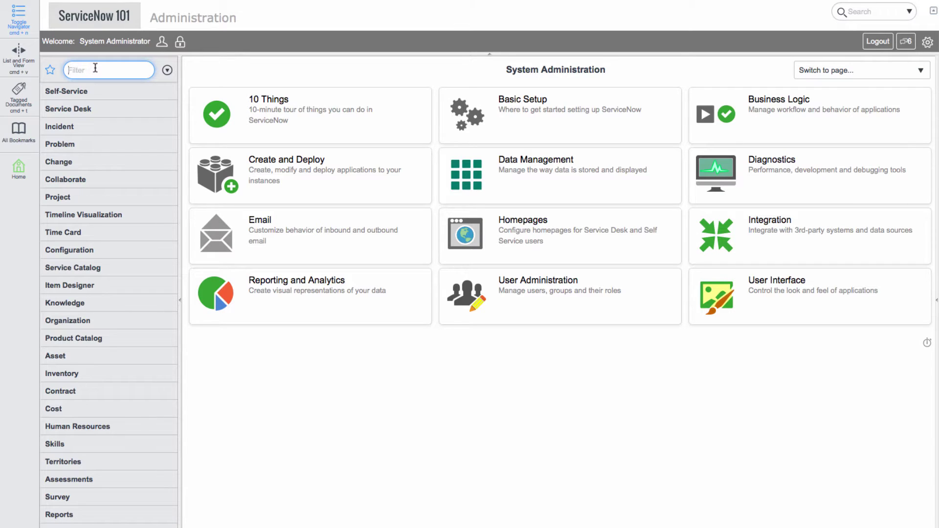
text(incid)
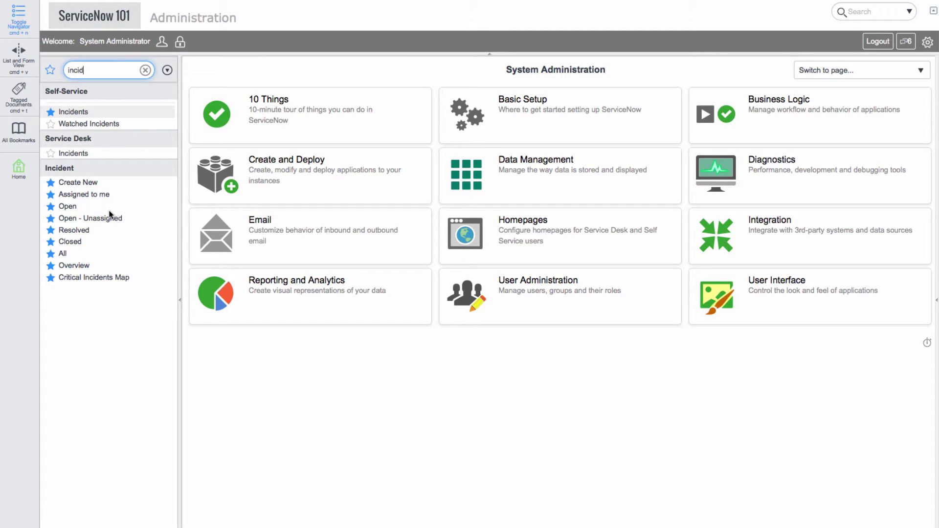
click(89, 184)
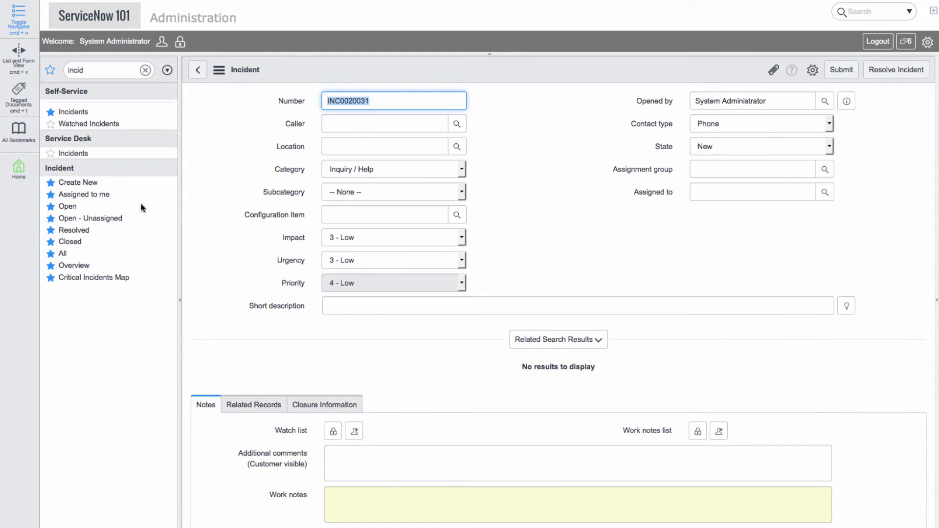
- Set the caller of incident INC0020031 to System Administrator
click(492, 123)
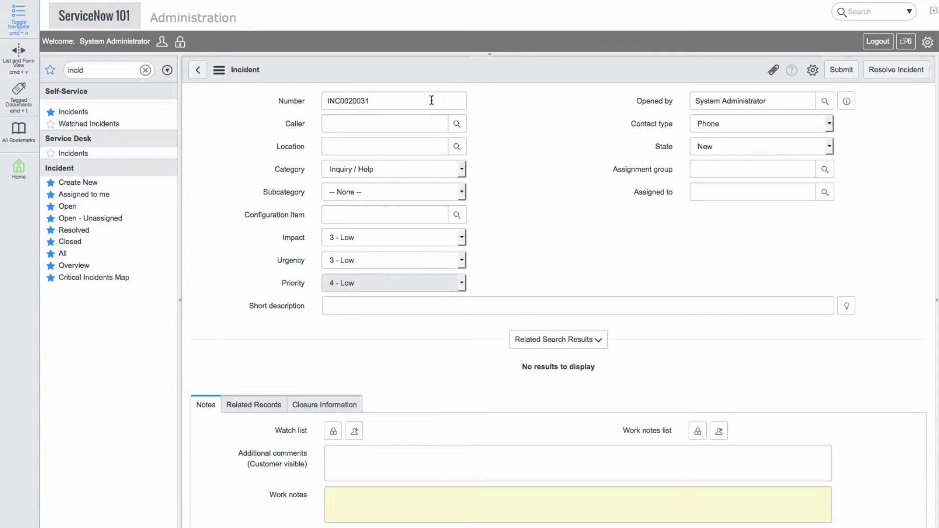
click(380, 100)
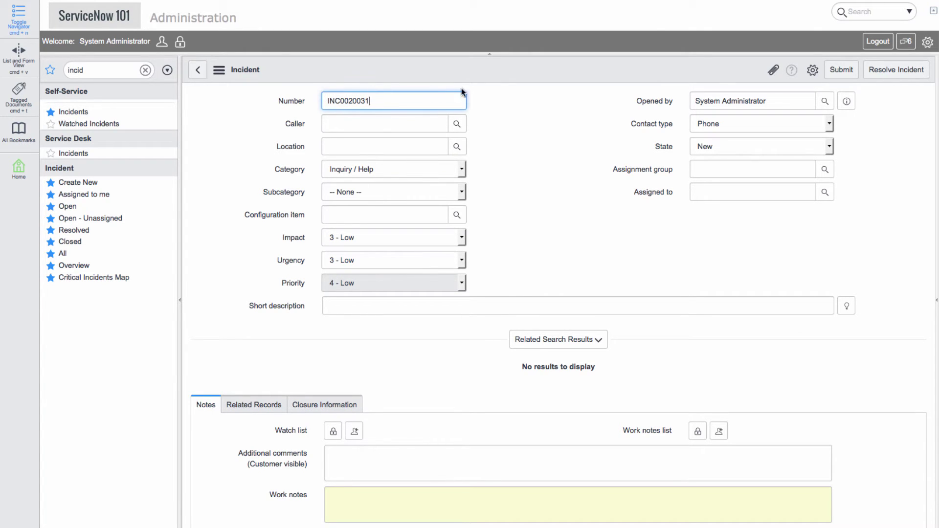
click(505, 97)
click(398, 118)
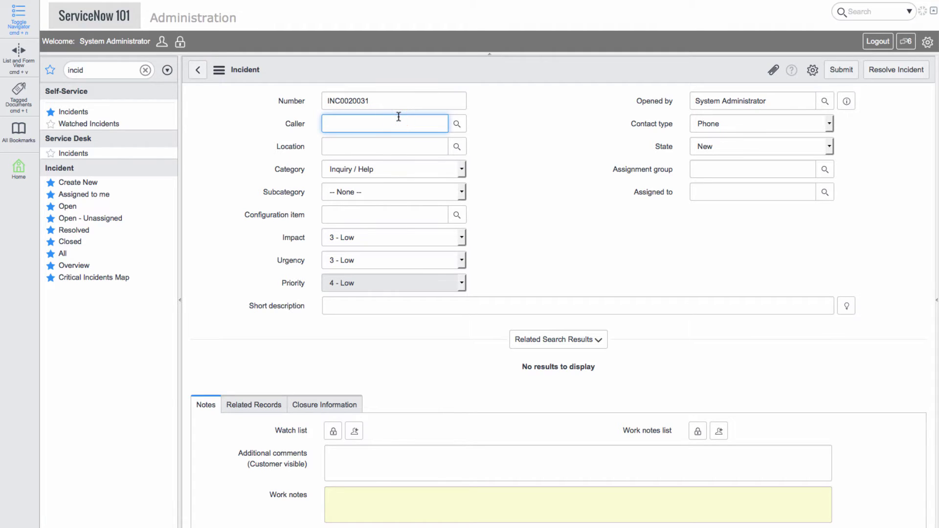
text(system)
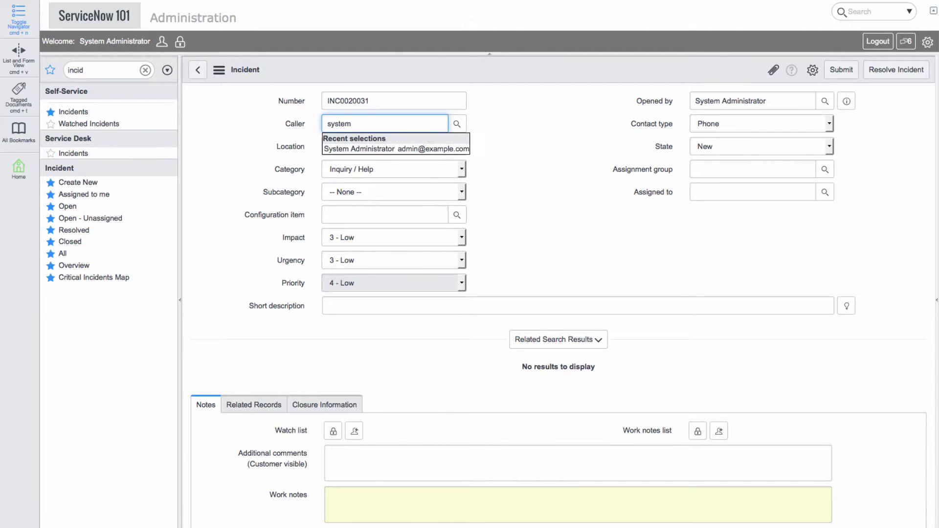
click(395, 148)
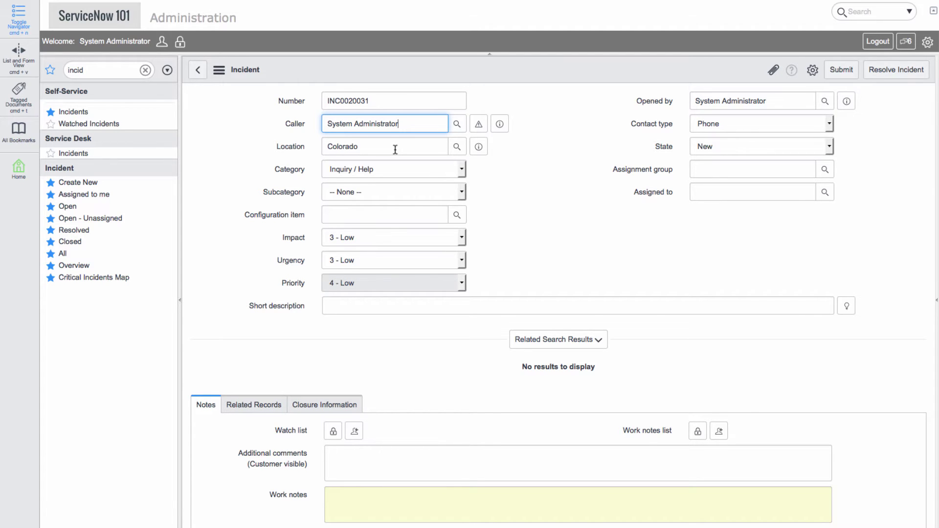
click(477, 124)
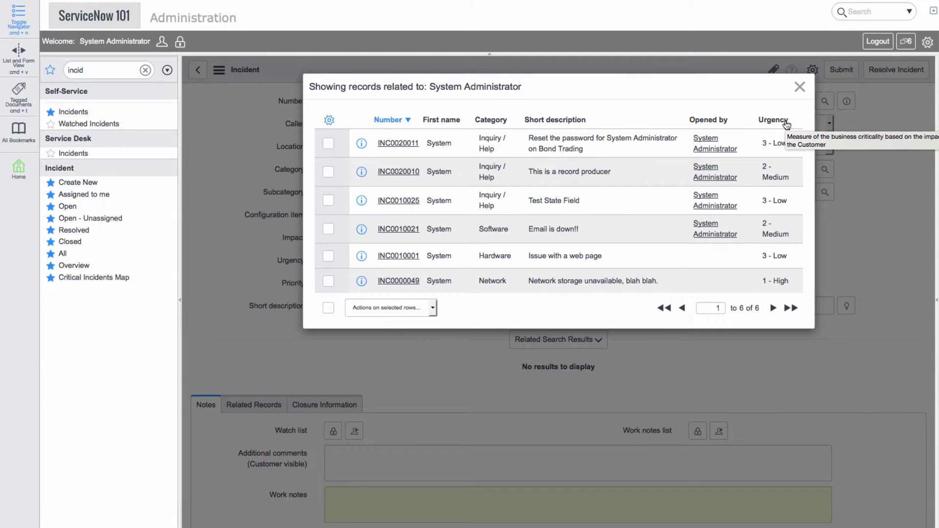
click(800, 87)
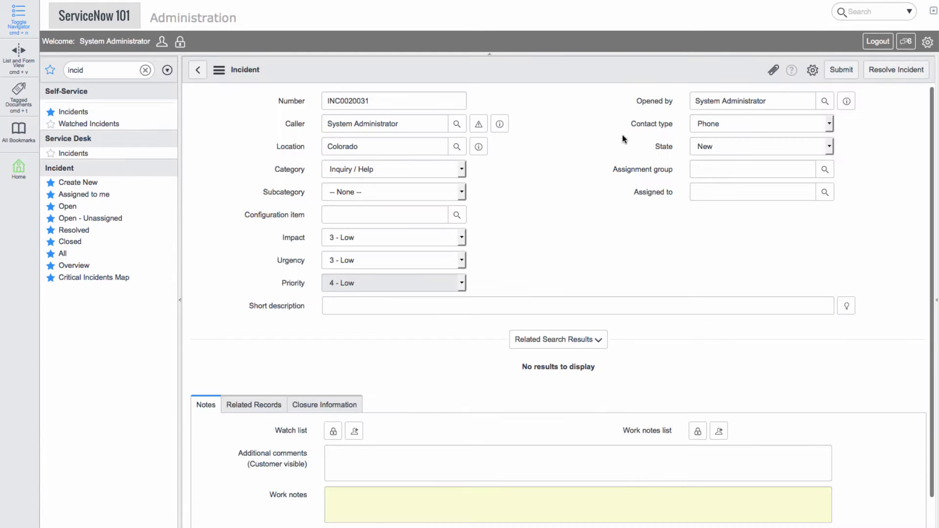
mouse_move(504, 126)
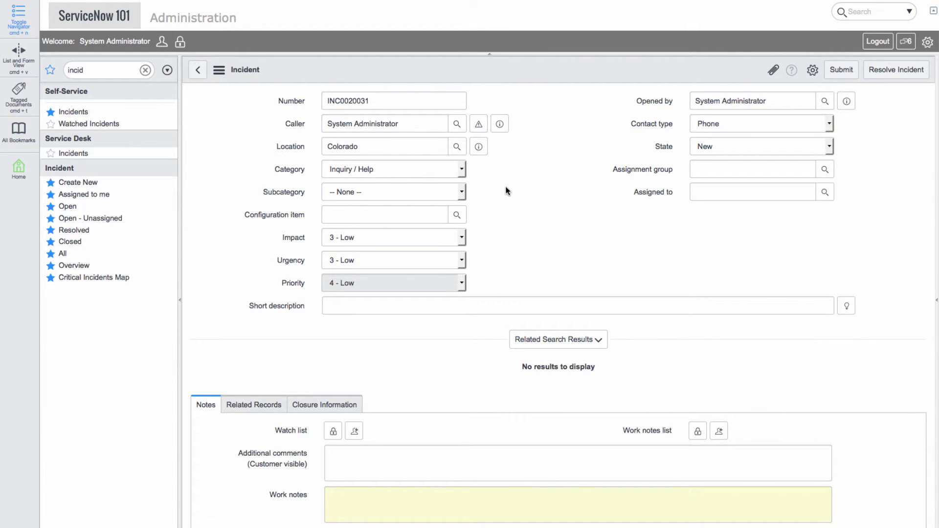
click(424, 192)
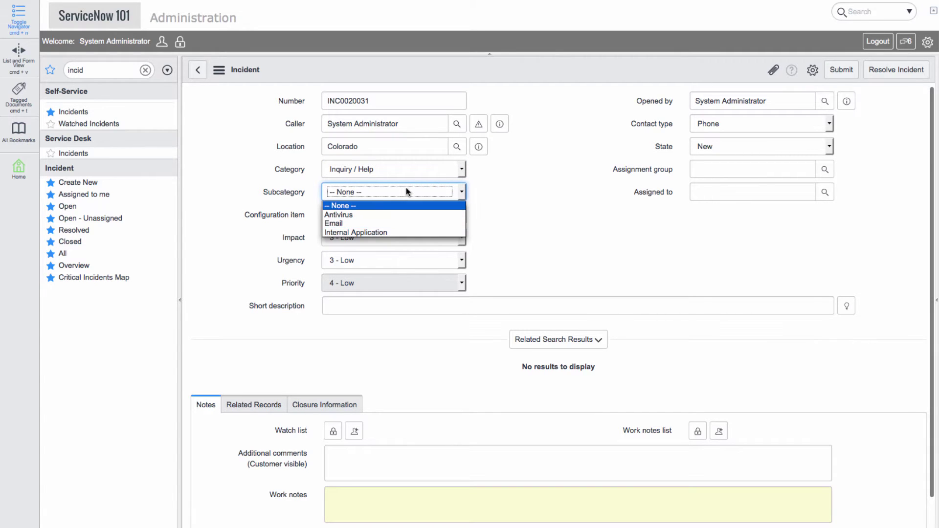
click(406, 189)
click(406, 172)
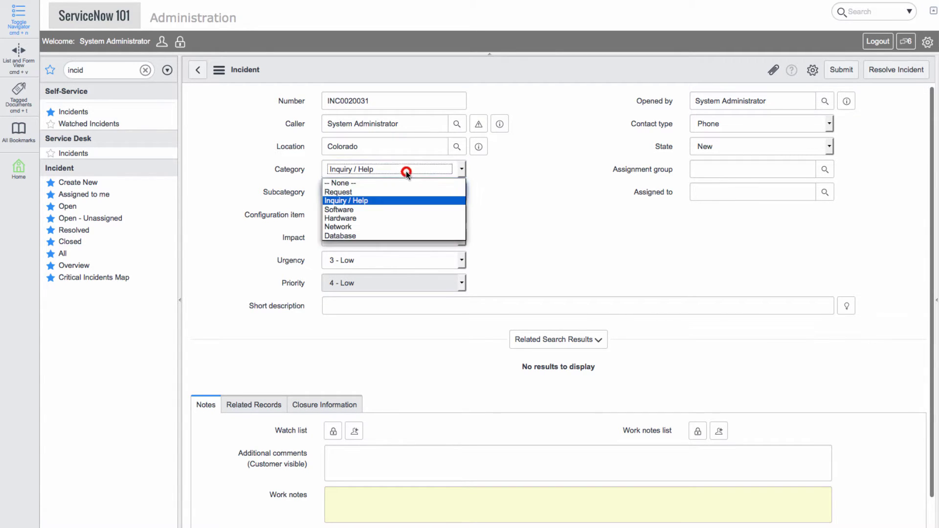
click(515, 186)
click(444, 189)
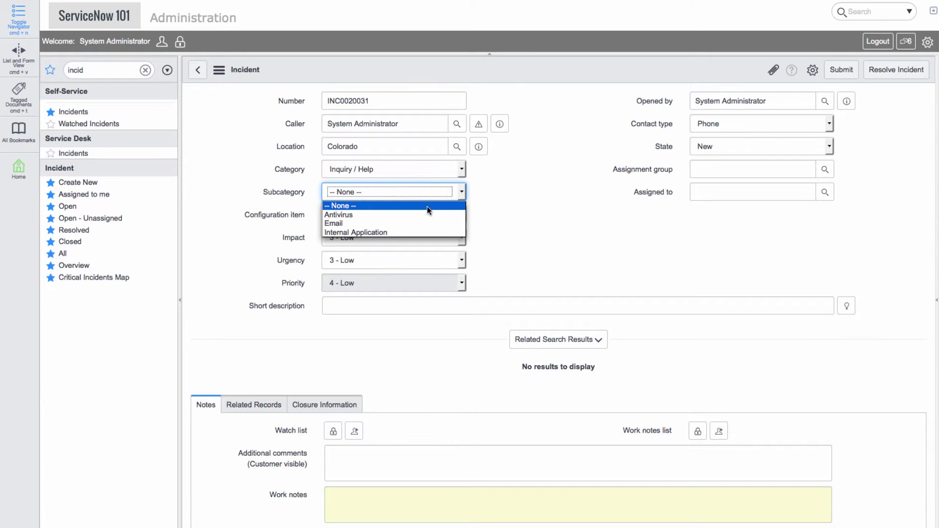
click(529, 207)
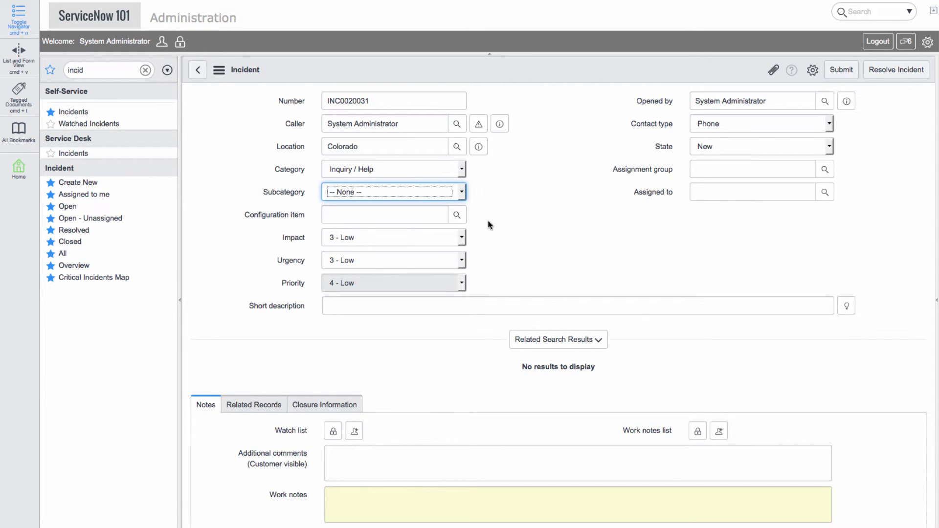
click(384, 226)
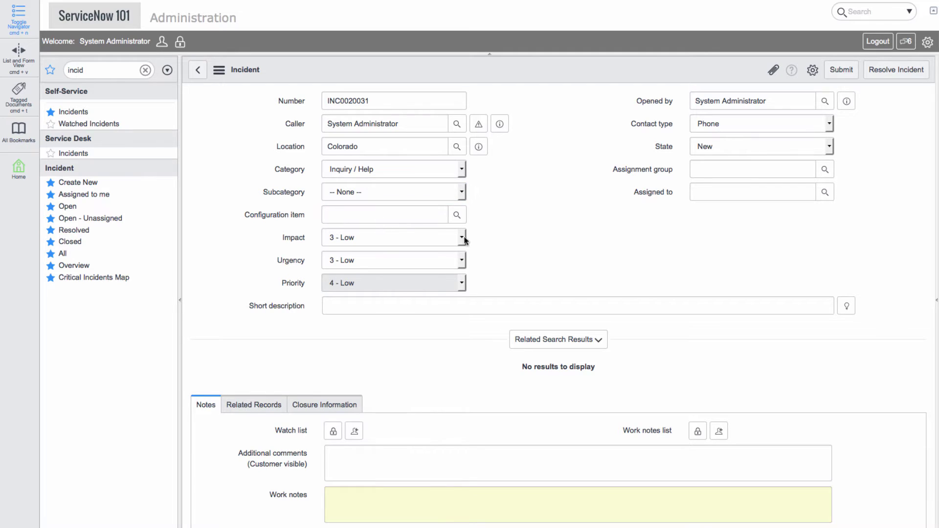
- Enter 'Where can I find an awesome course on serviceNow?' as the incident's short description
click(417, 307)
text(Where ca)
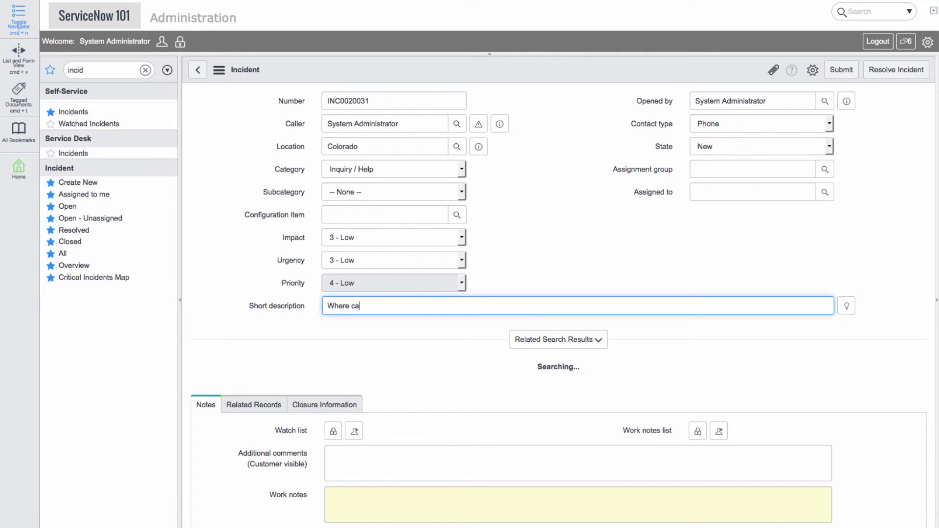
text(n I find an awe)
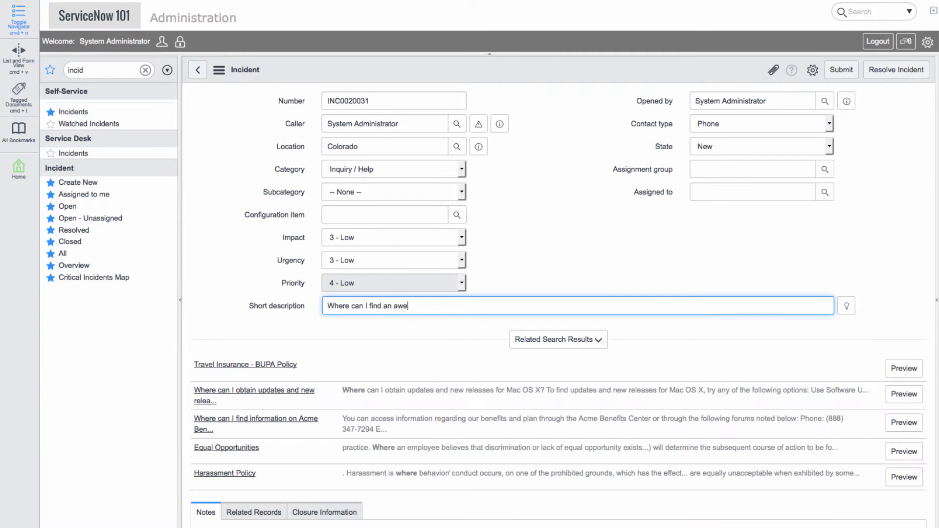
text(some)
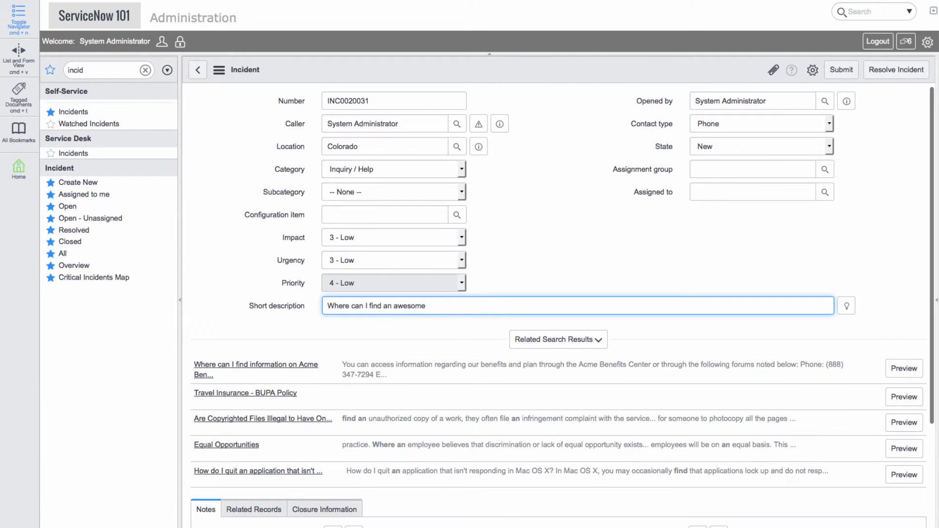
text( course on s)
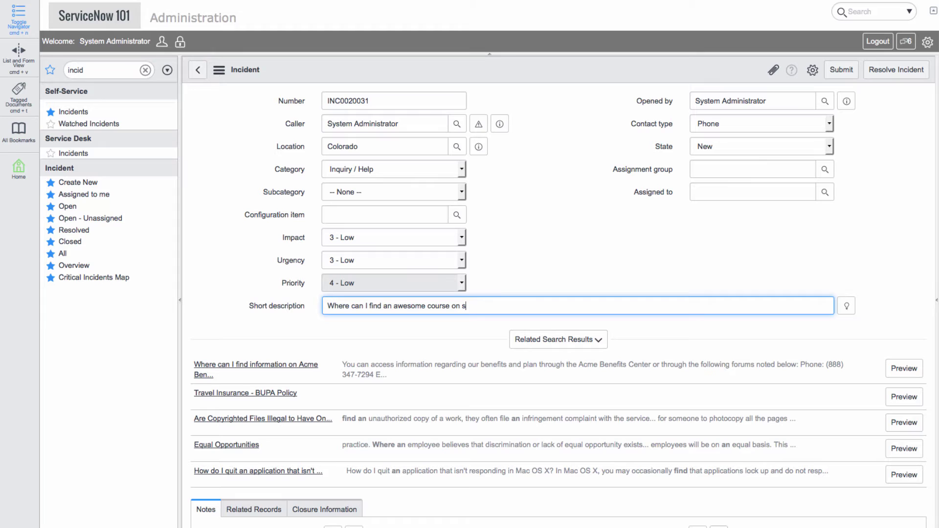
text(erviceNow)
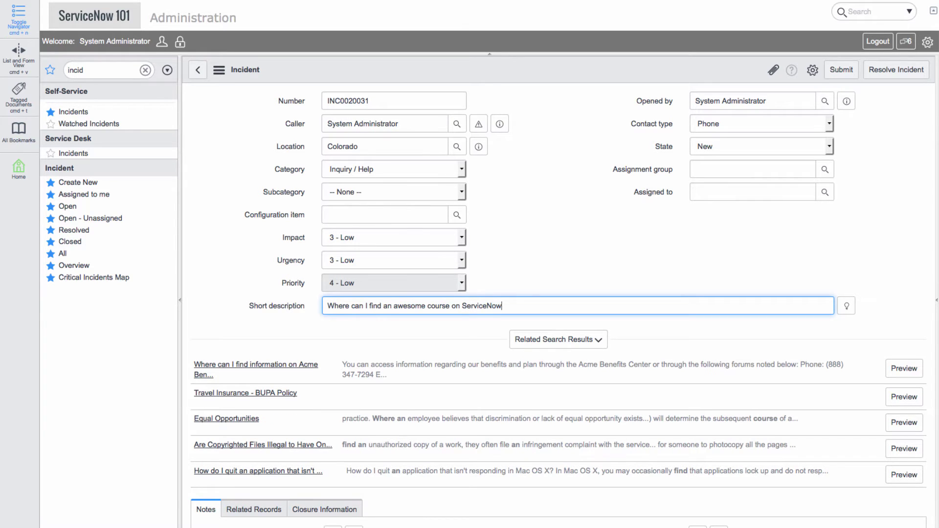
text(?)
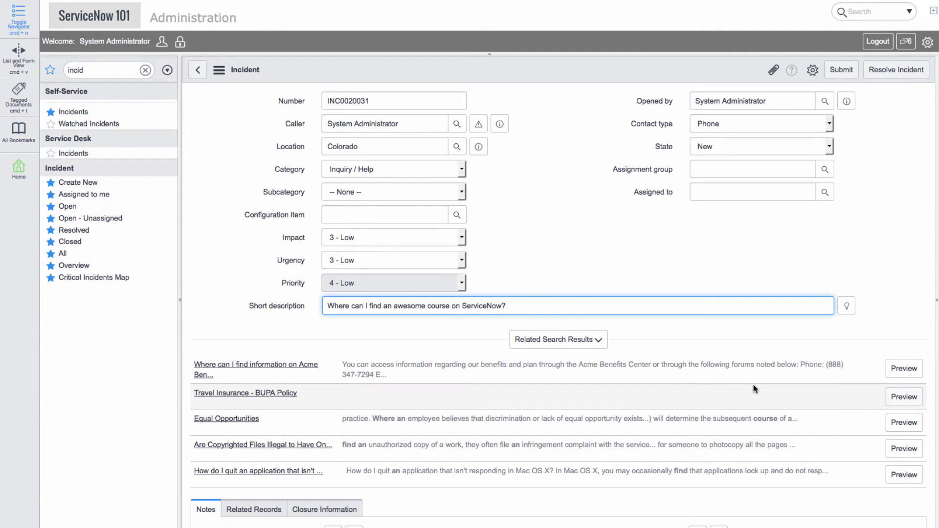
- Post the comment 'this is not a course!' on the Travel Insurance - BUPA Policy article and close the preview
click(892, 398)
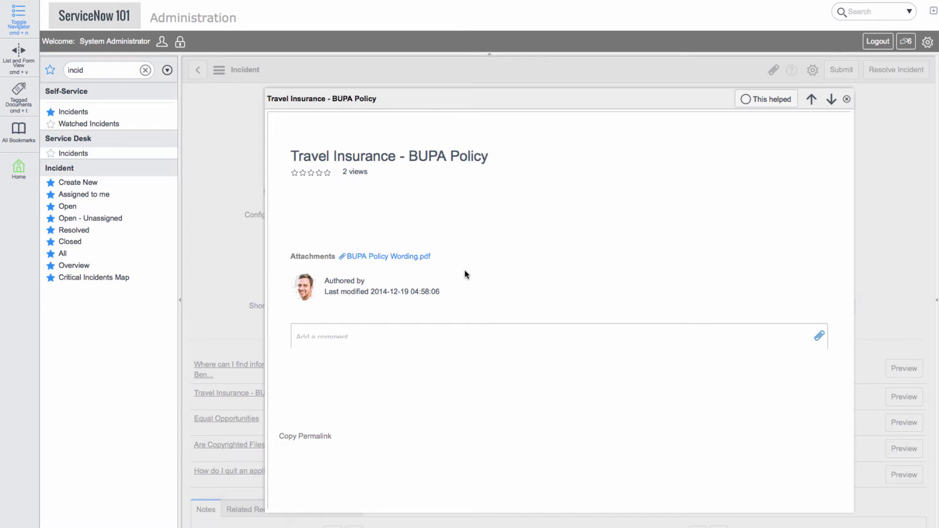
click(392, 335)
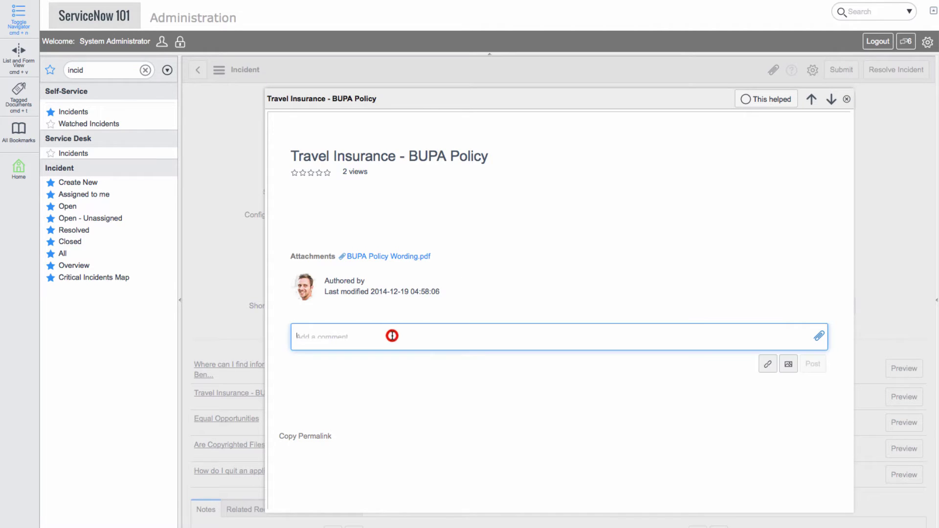
text(this is)
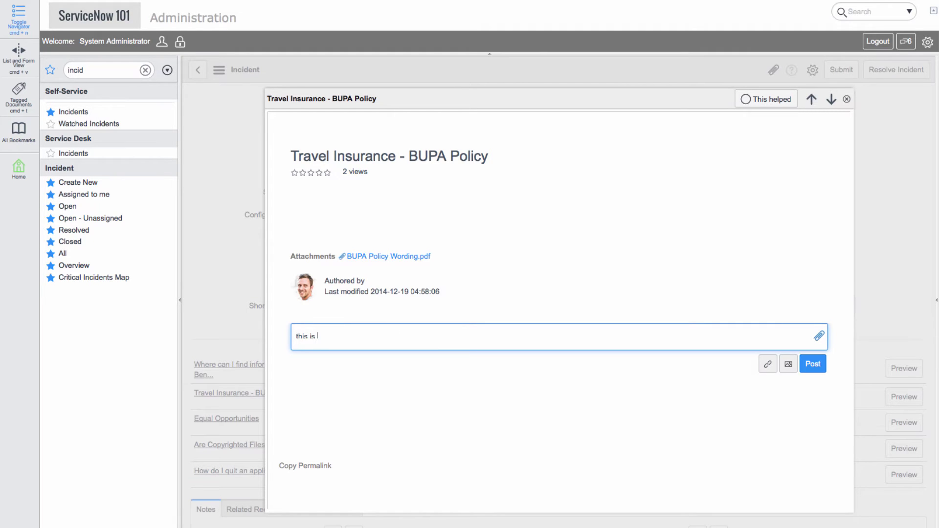
click(530, 270)
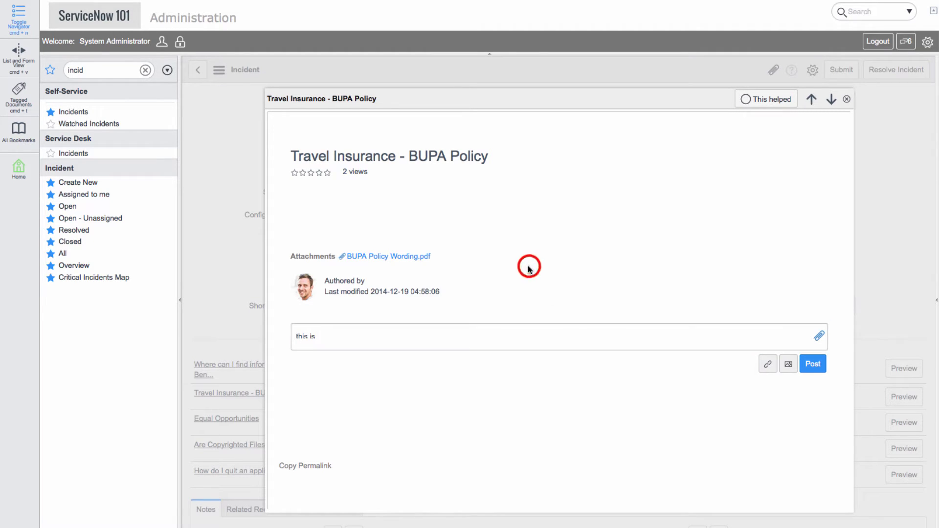
click(345, 336)
text(not a )
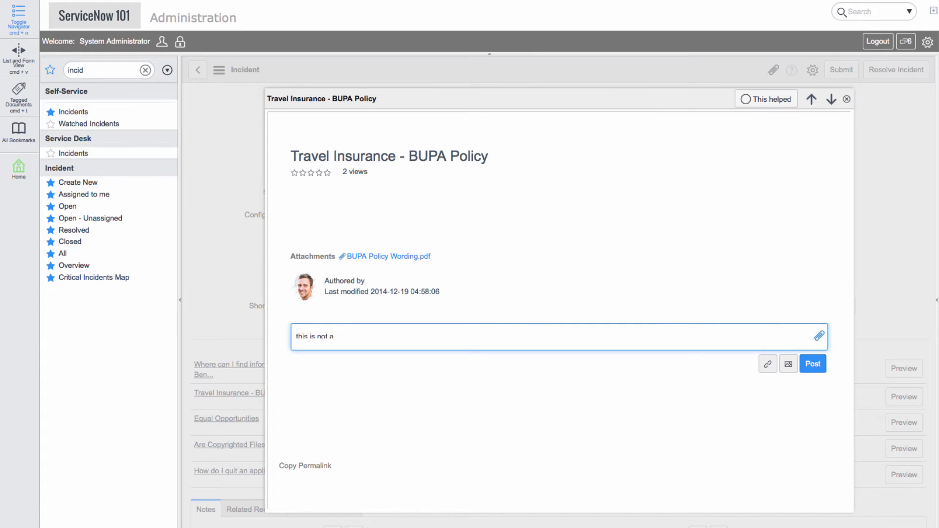
text(course!)
click(819, 364)
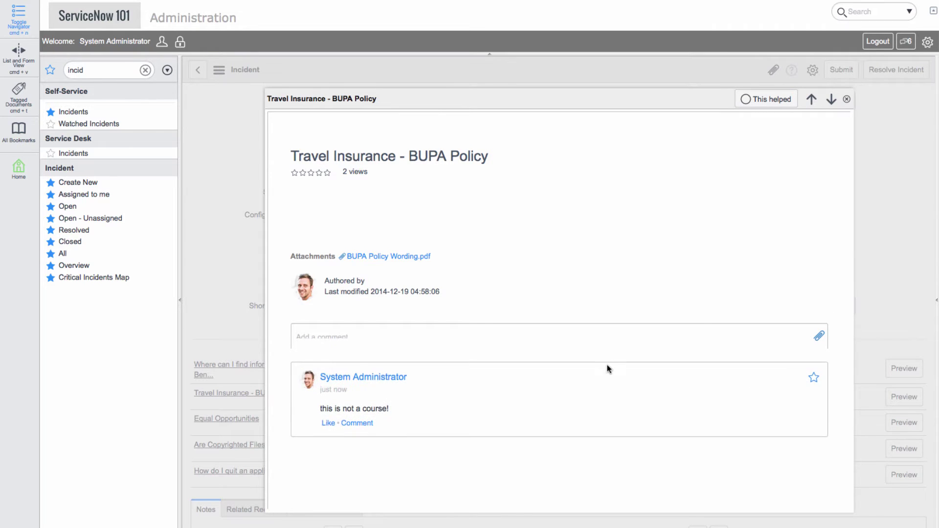
click(846, 100)
mouse_move(846, 101)
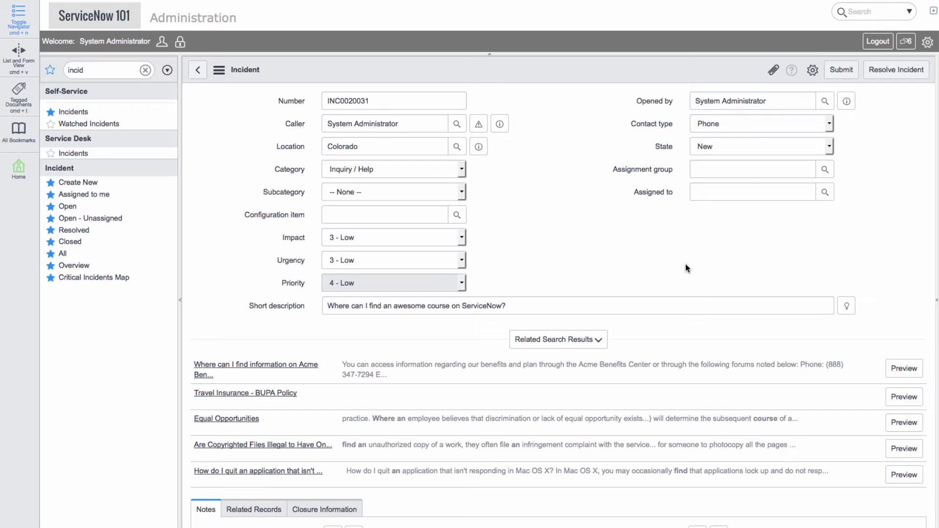
- Set the incident's contact type to Email
click(778, 124)
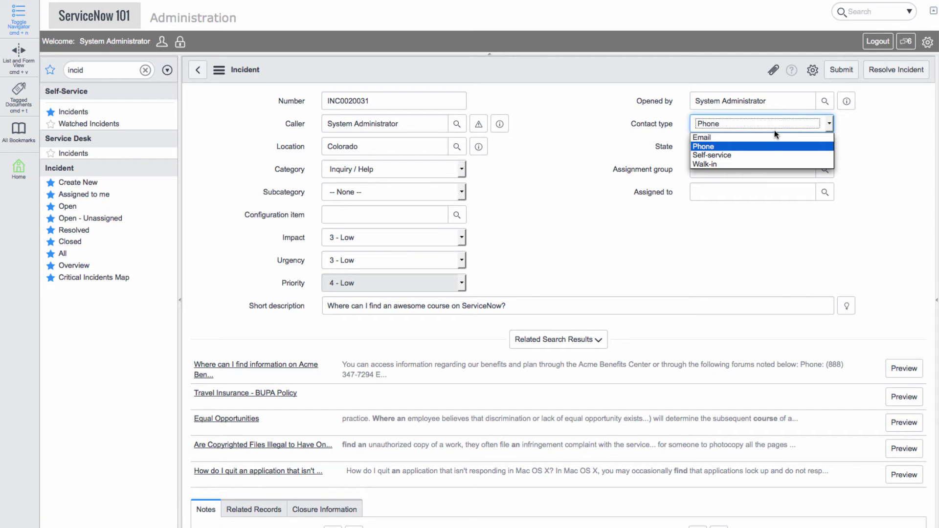
click(773, 133)
click(594, 243)
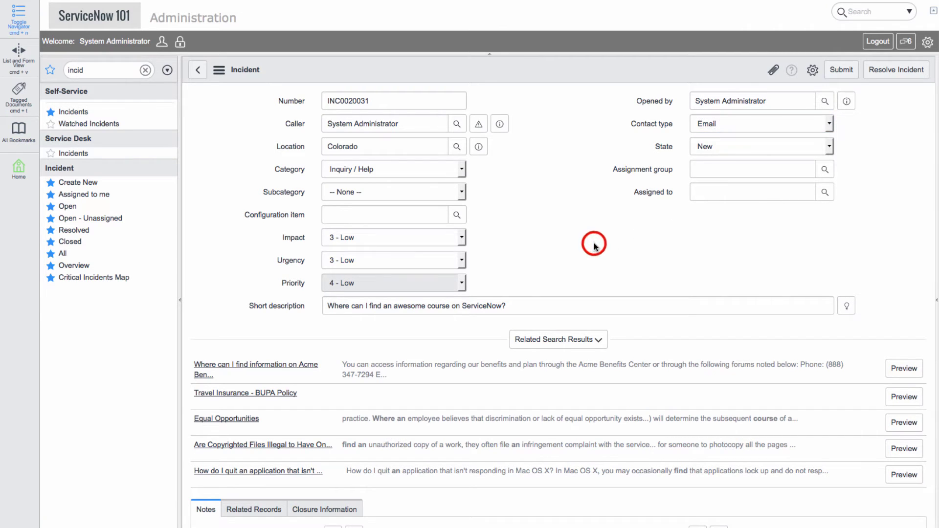
- Review the Related Records and Closure Information sections, then submit incident INC0020031
scroll(593, 242, down, 5)
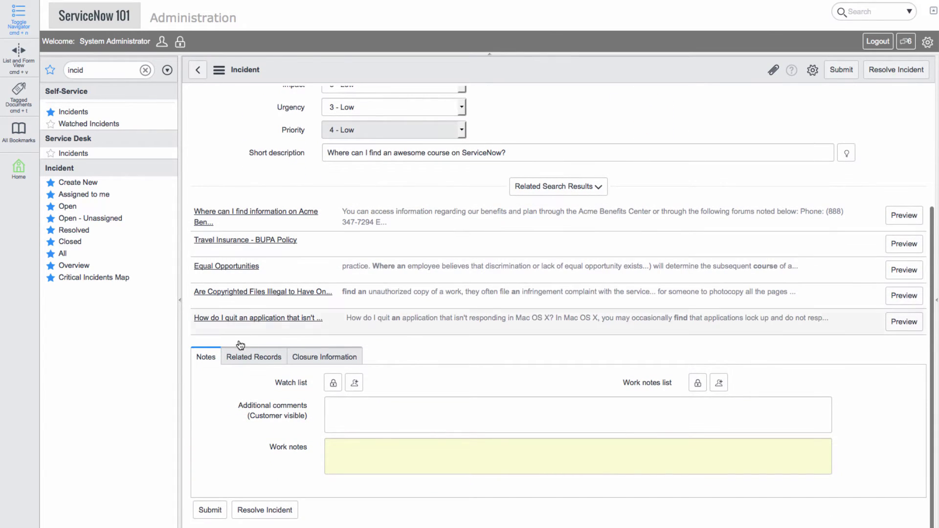
click(252, 359)
click(327, 356)
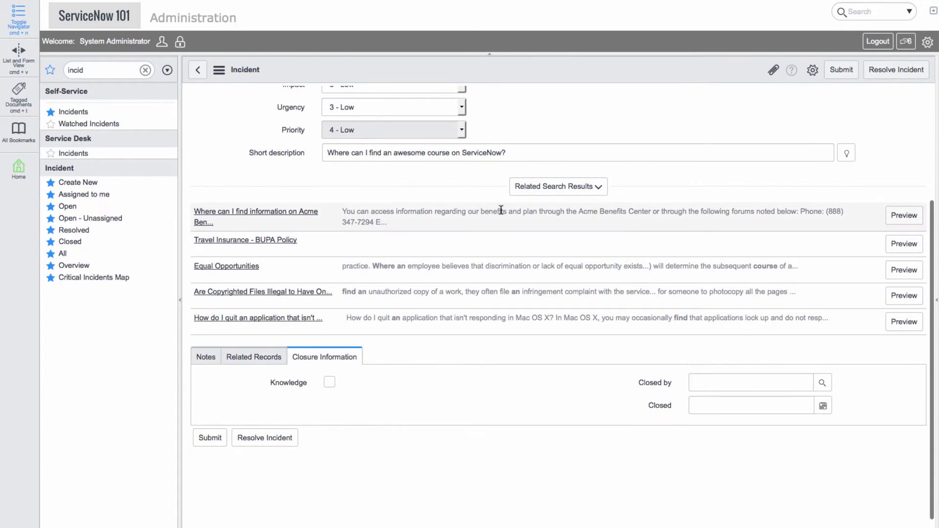
scroll(501, 210, up, 5)
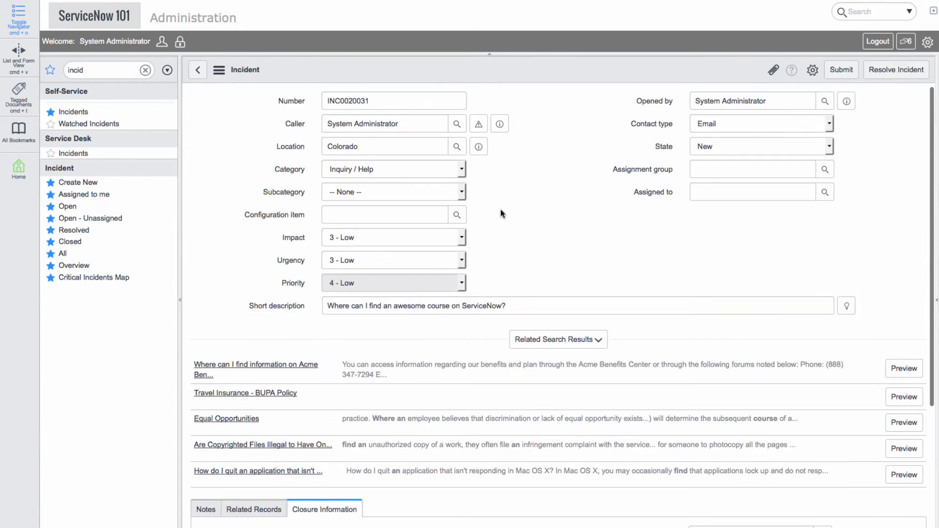
click(841, 70)
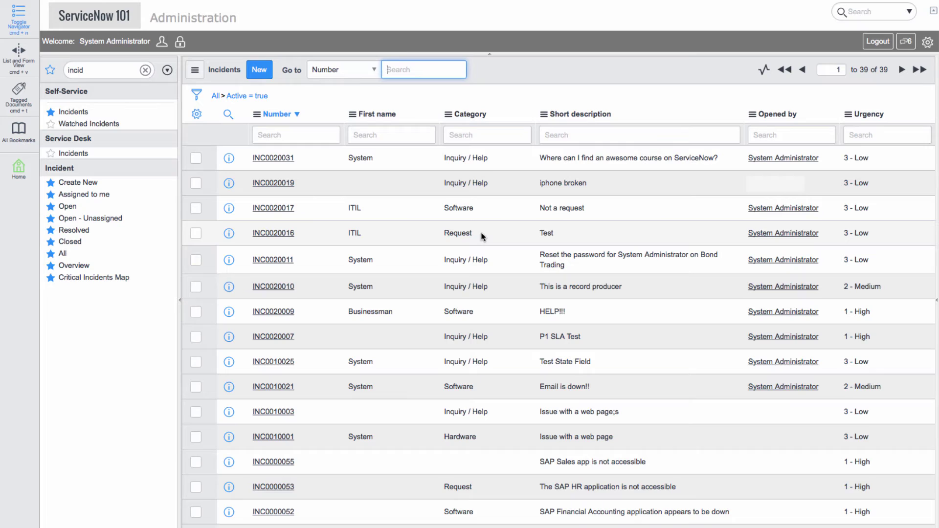
scroll(480, 232, down, 3)
- Open incident INC0020017 and try hiding the navigator and the split list/form view
click(229, 124)
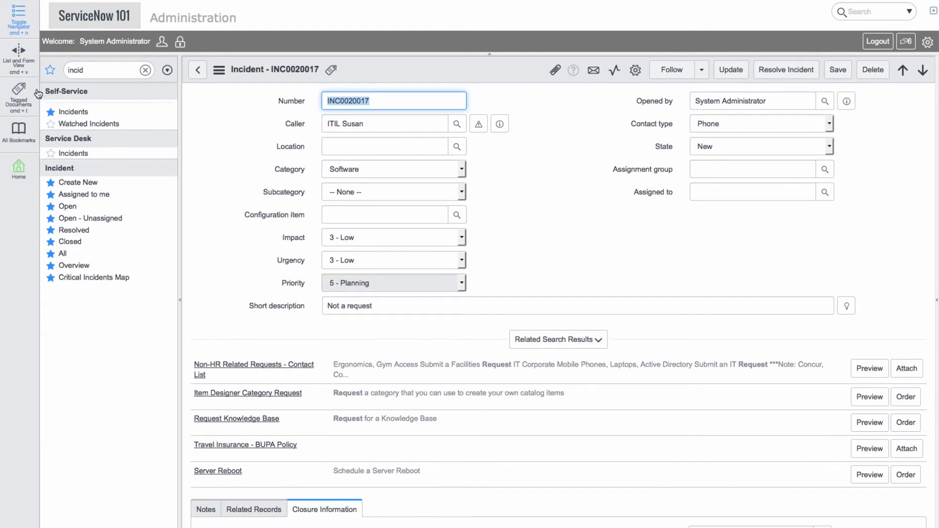
click(17, 20)
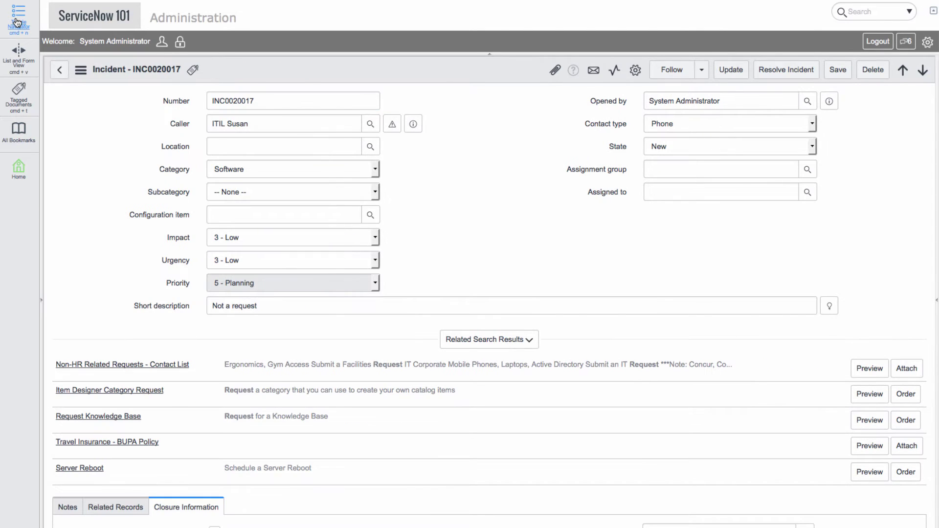
click(17, 22)
click(21, 61)
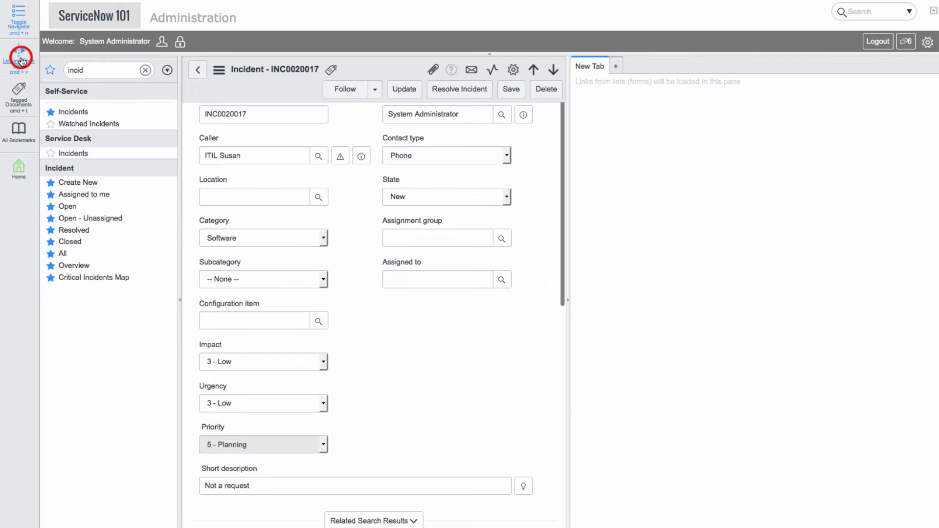
click(21, 62)
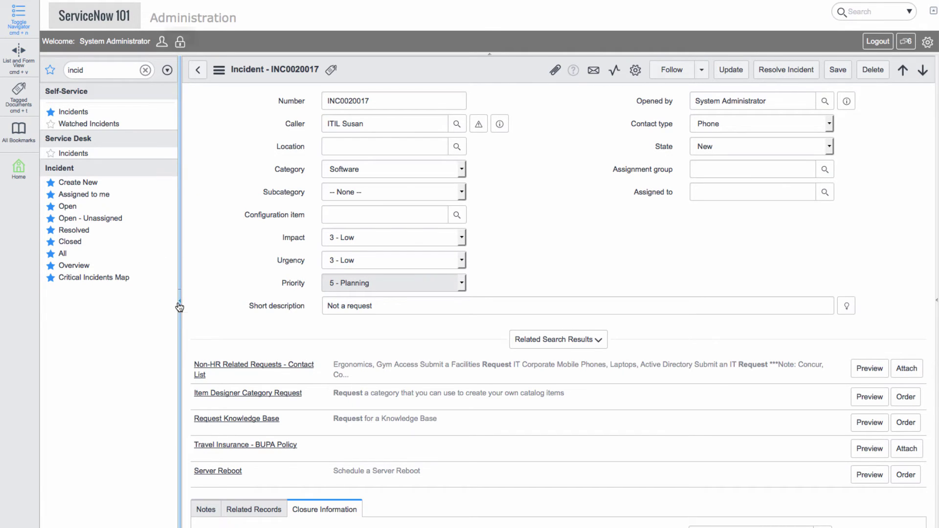
- Collapse the top banner and restore the application navigator
click(179, 309)
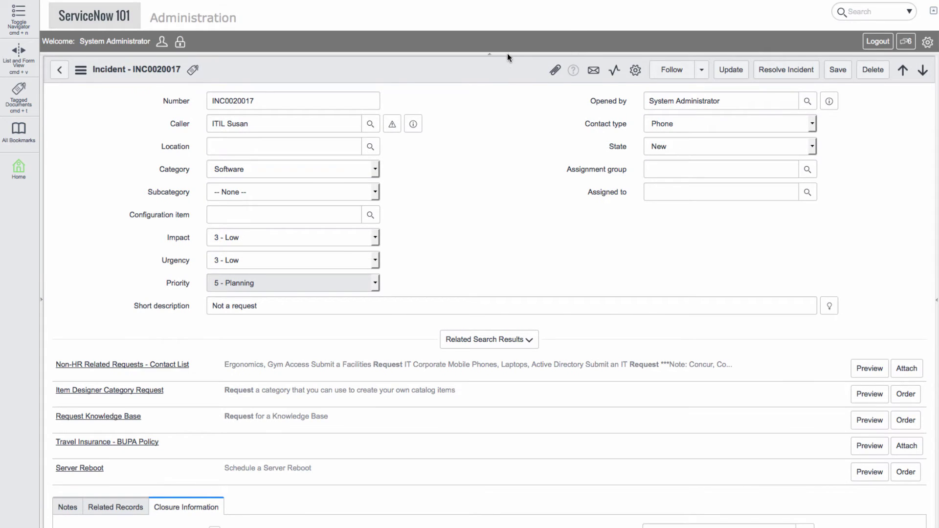
click(489, 54)
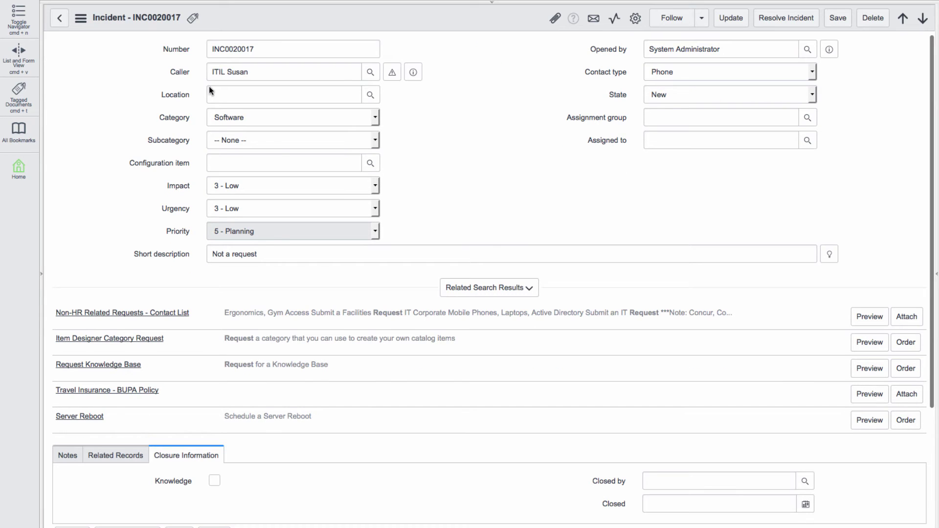
click(22, 22)
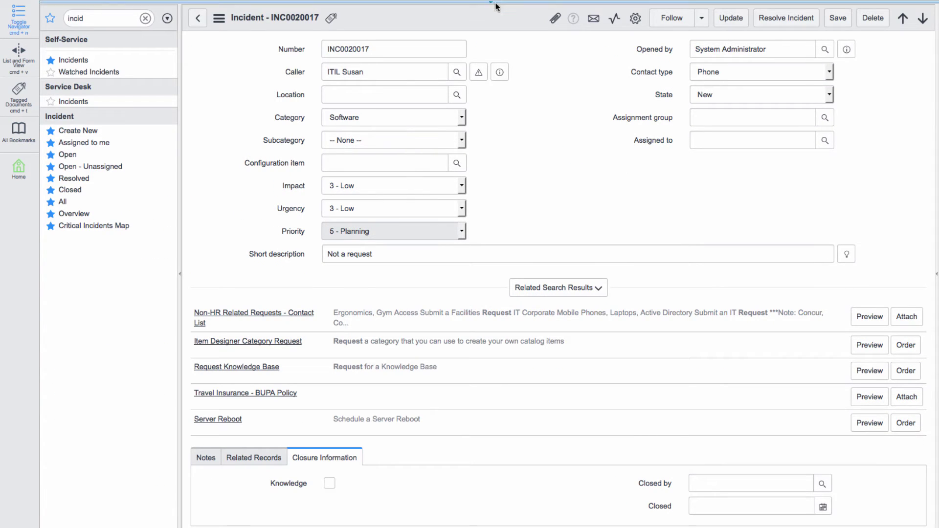
- Expand the banner and open the Self-Service Incidents list for System Administrator
click(489, 3)
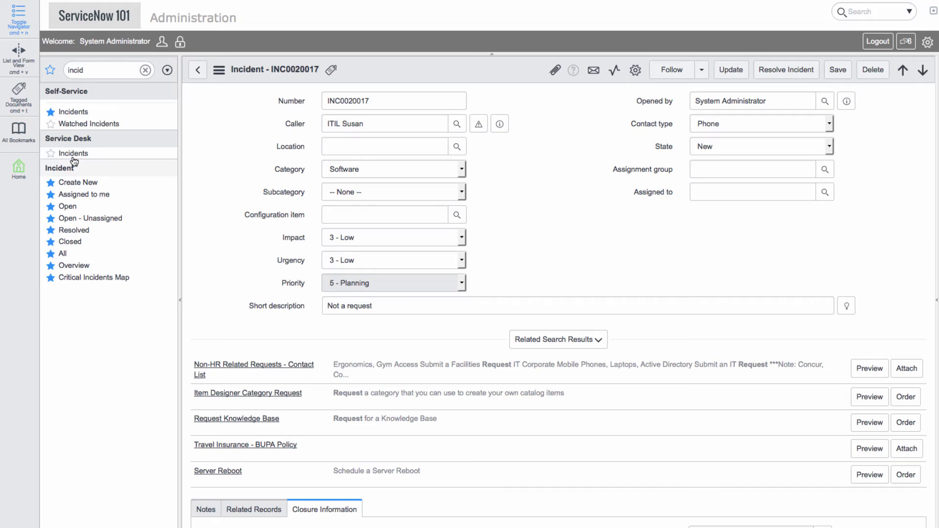
click(77, 114)
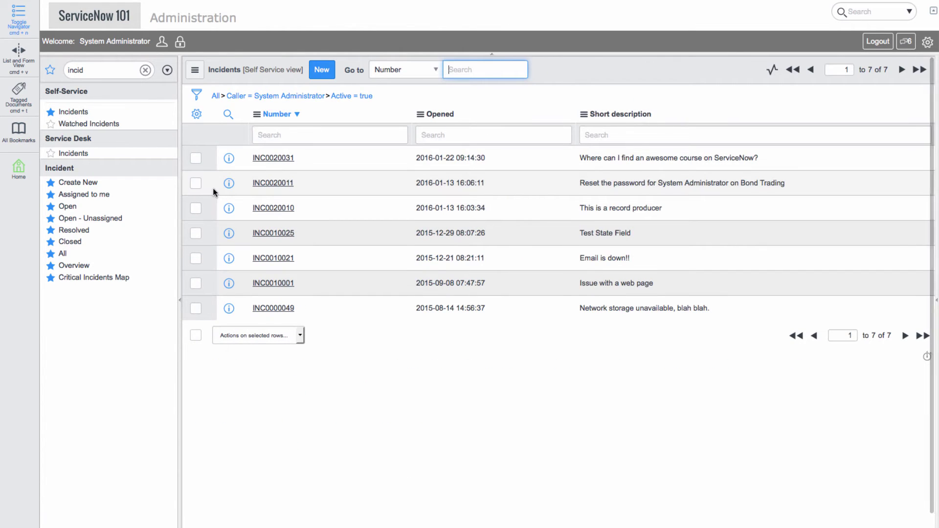
- Open incident INC0020031 from the list and display its Notes section
click(279, 160)
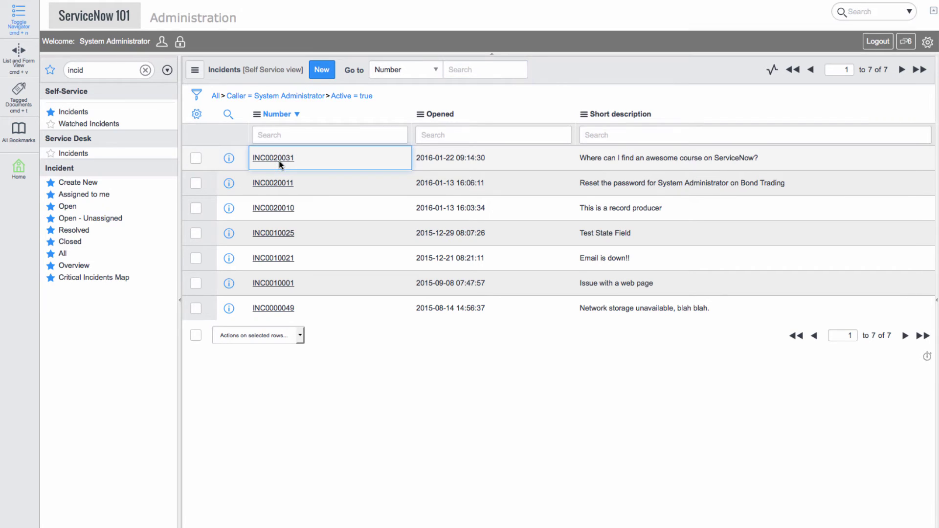
click(279, 160)
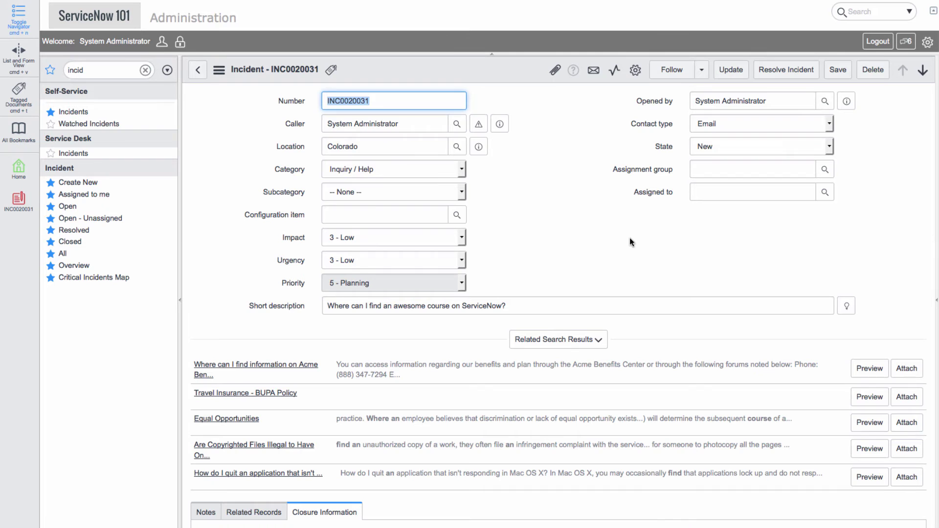
scroll(630, 238, down, 5)
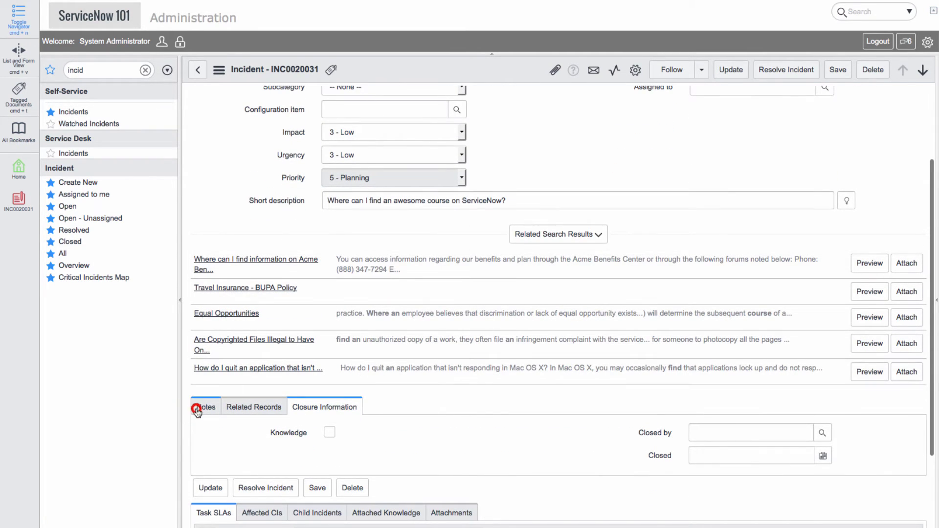
click(195, 407)
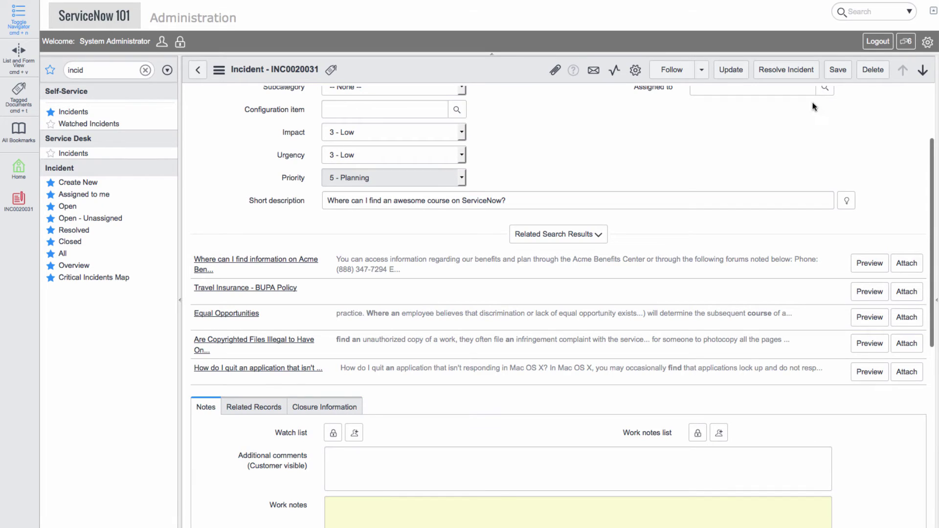
- In Settings, turn Tabbed forms off and back on, then enable Compact View
click(929, 42)
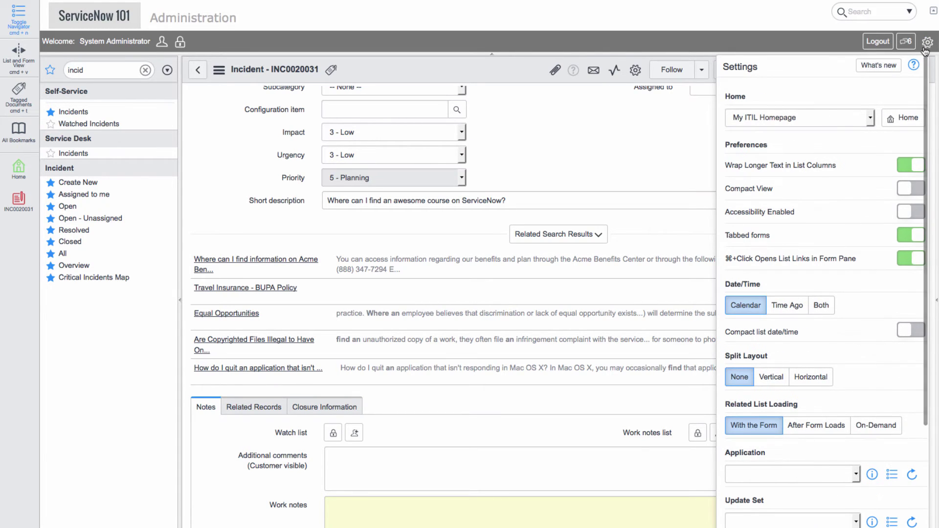
click(910, 234)
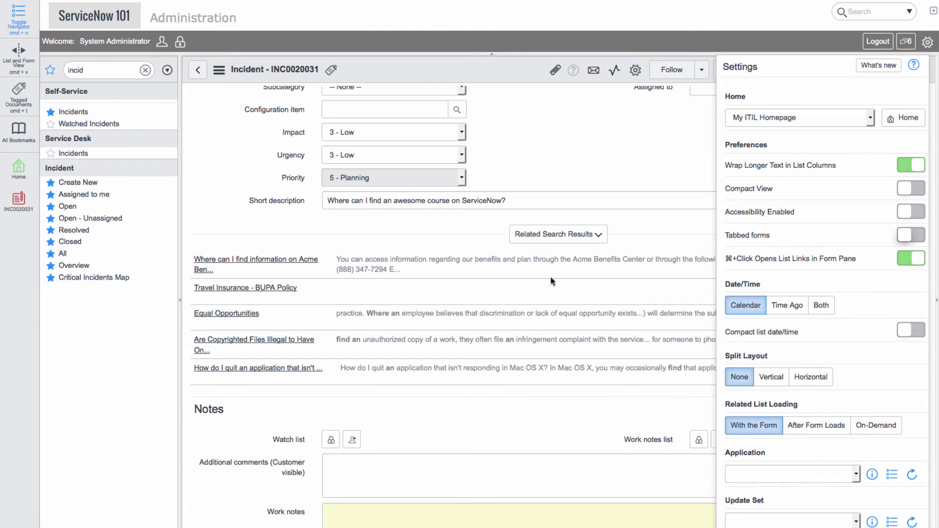
scroll(506, 283, down, 6)
scroll(506, 289, down, 2)
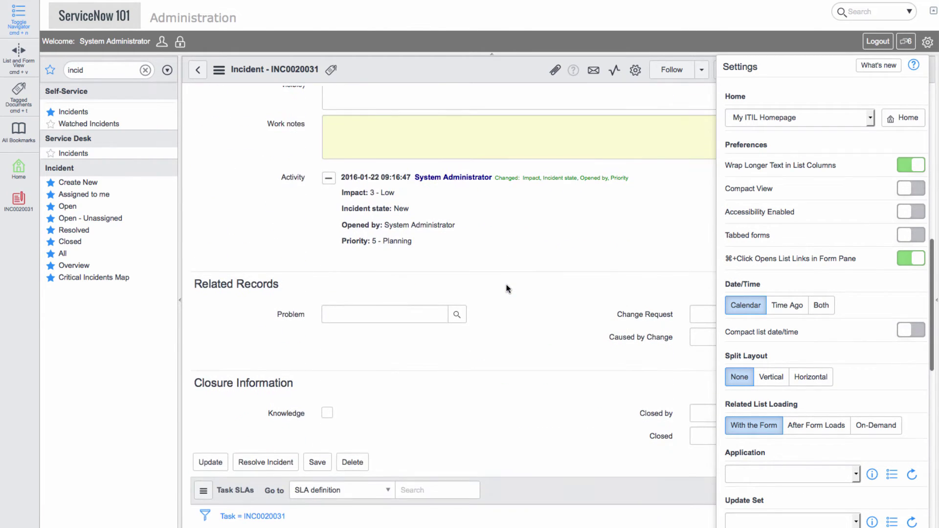
scroll(506, 283, up, 3)
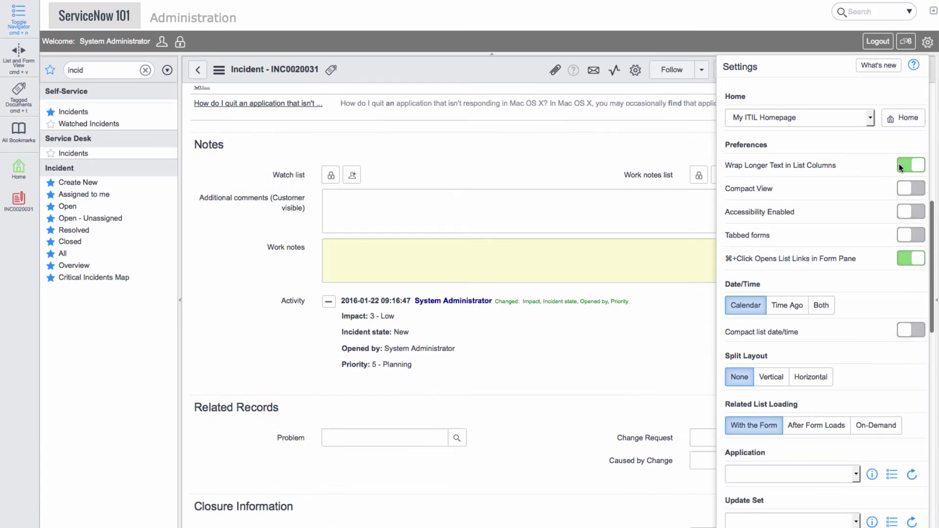
click(912, 235)
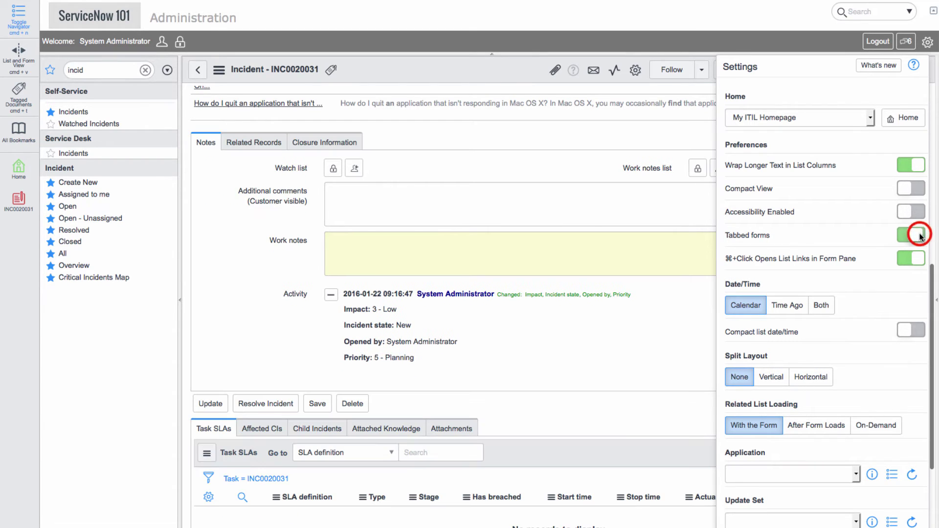
scroll(447, 183, up, 3)
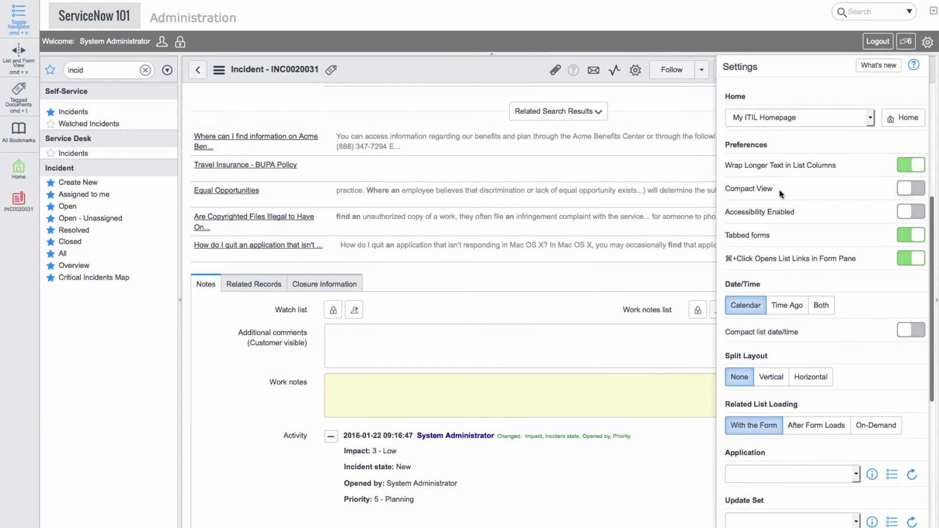
scroll(548, 220, up, 5)
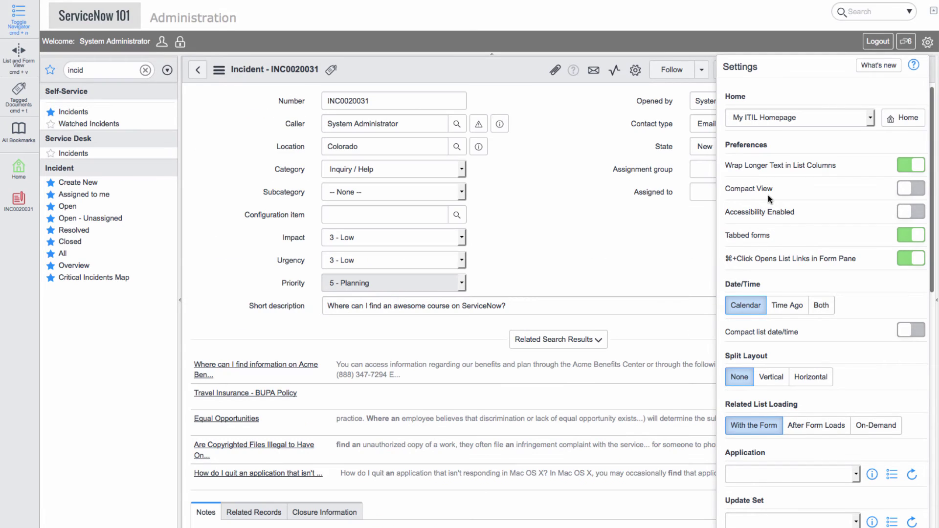
click(912, 188)
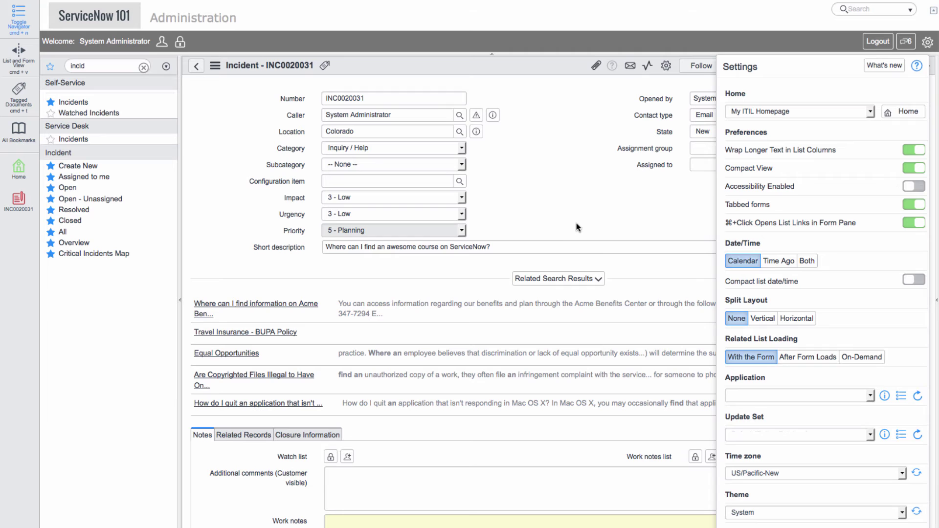
- List open incidents, toggle list text wrapping off and on, and turn Compact View off
click(66, 191)
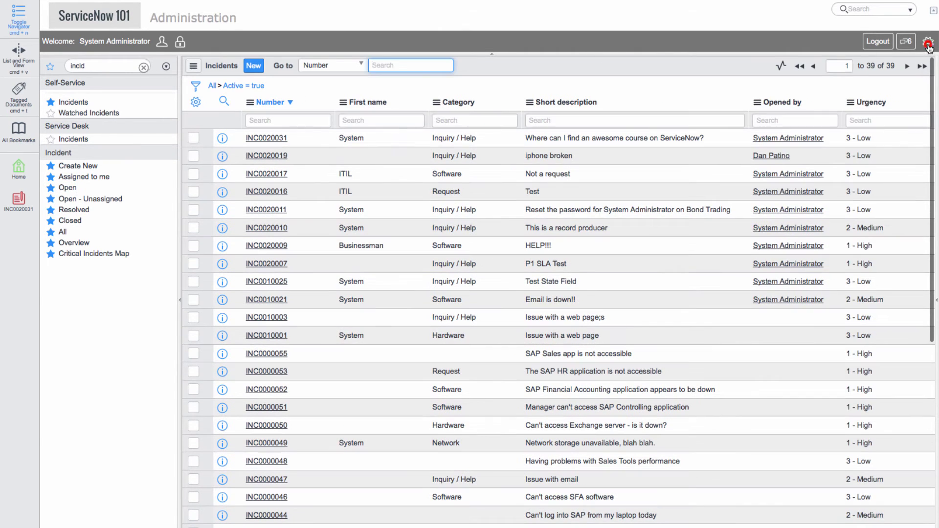
click(928, 43)
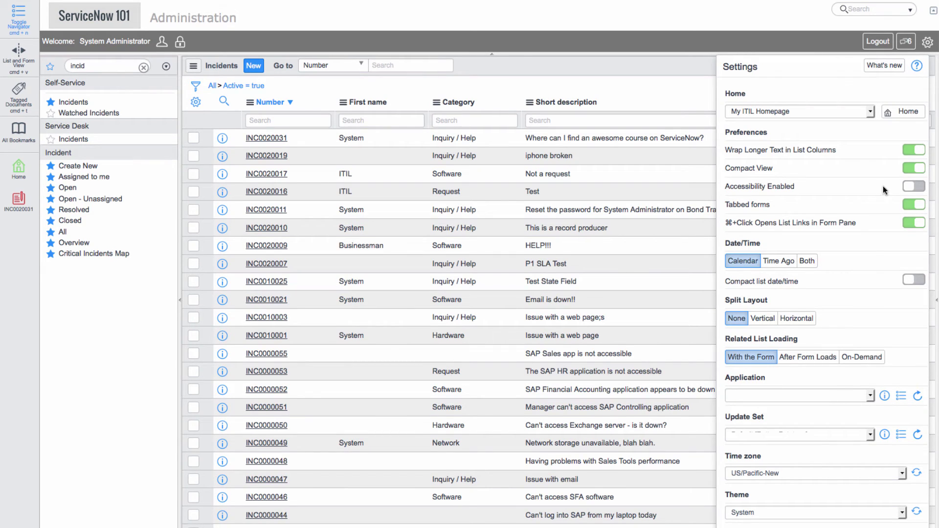
click(916, 152)
click(917, 150)
click(917, 169)
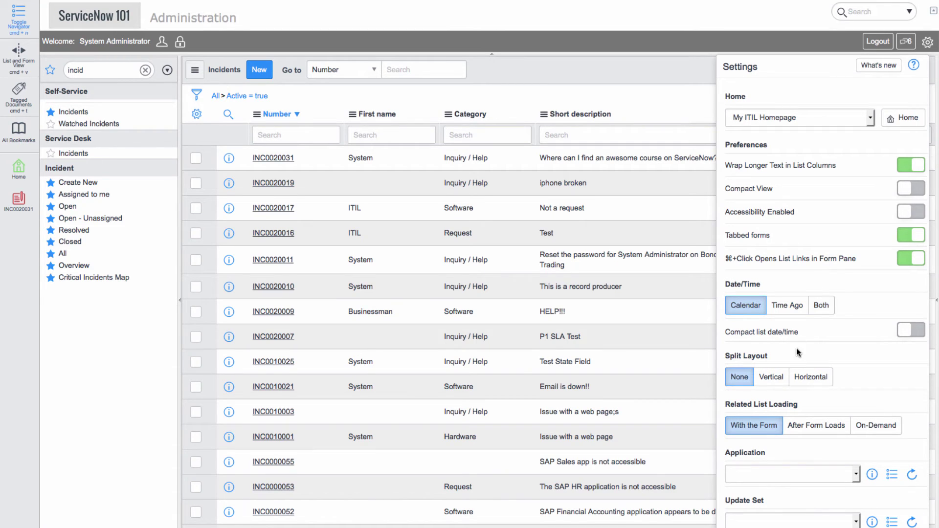
- Switch to a horizontal split layout and open INC0020031, then INC0000053, below the list
click(805, 383)
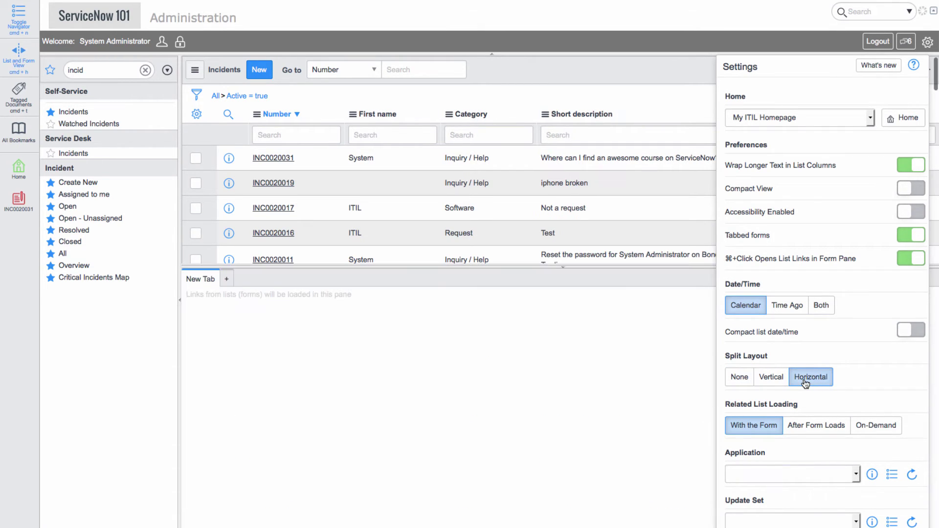
click(267, 162)
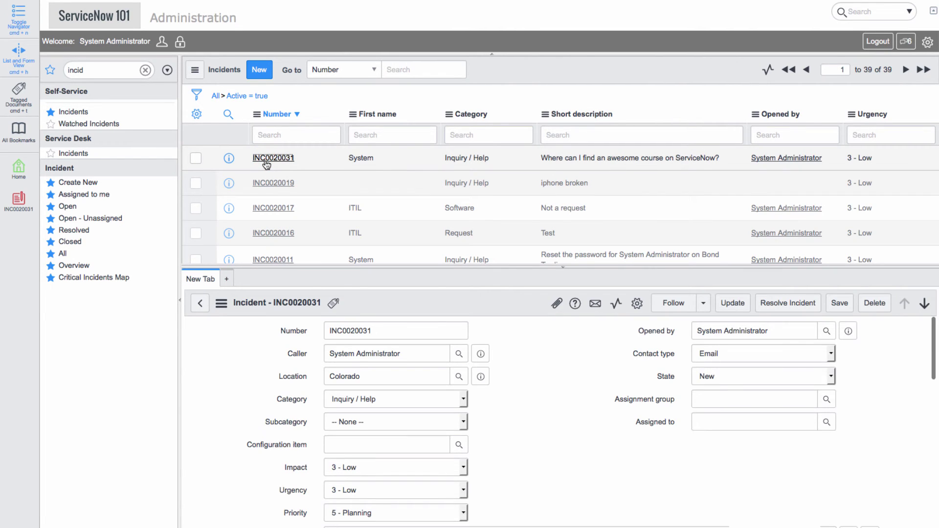
scroll(342, 200, down, 5)
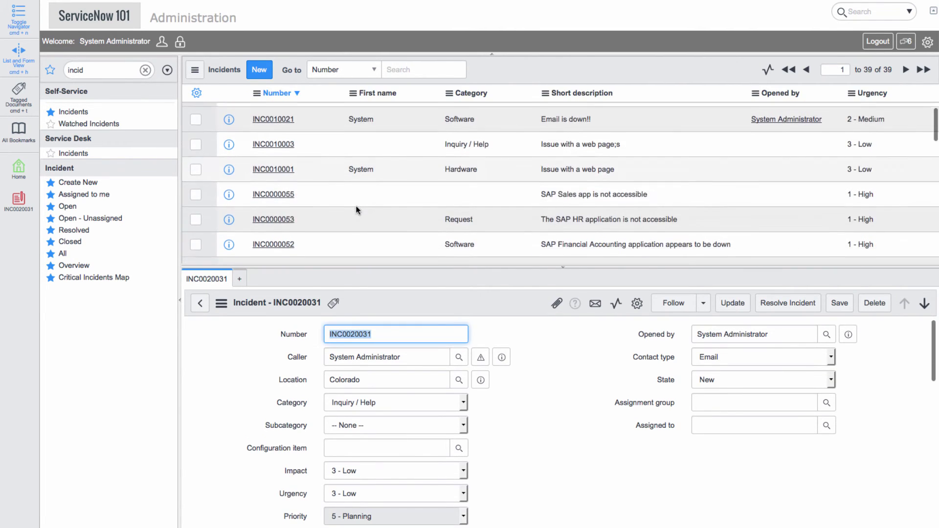
click(255, 220)
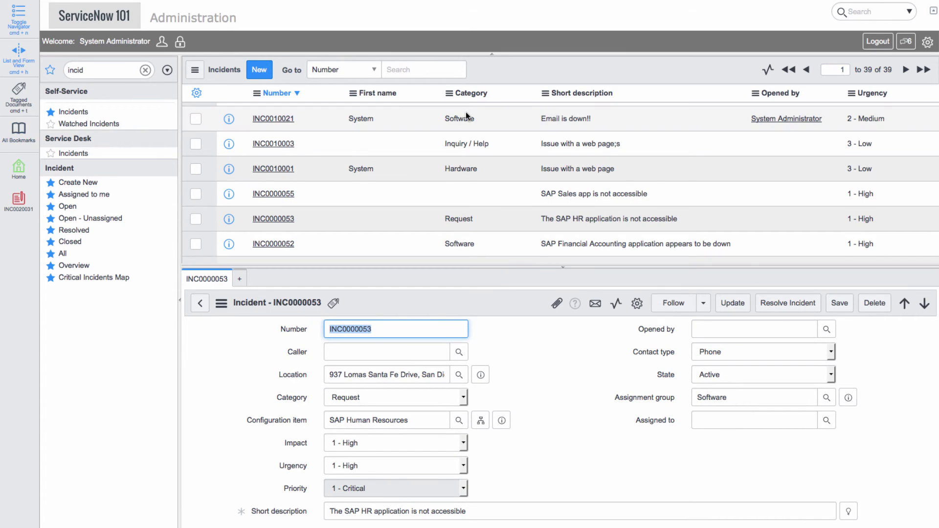
- Return to the home page and search 20031 globally to open incident INC0020031
click(19, 65)
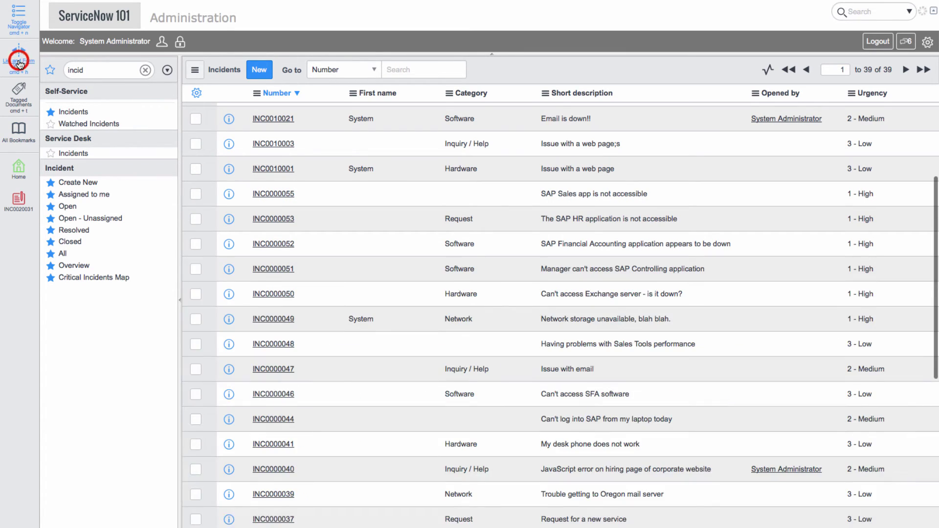
click(98, 24)
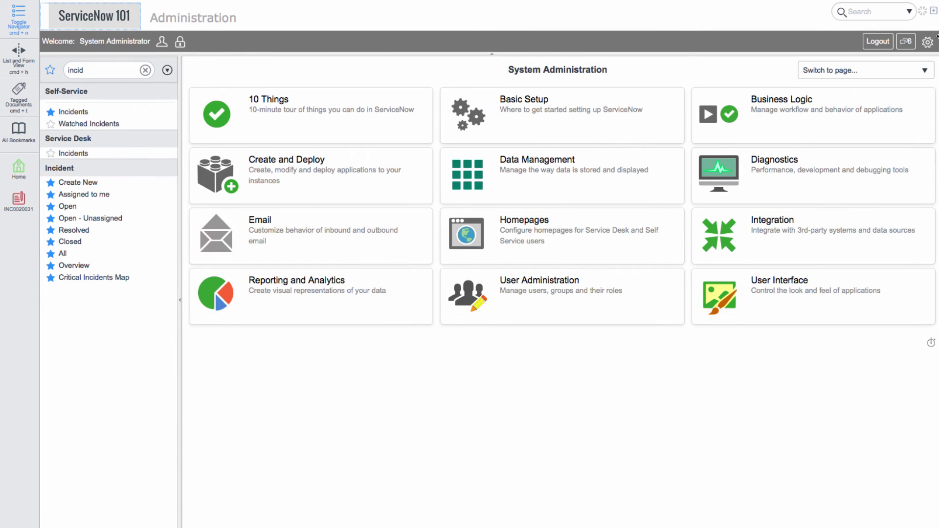
click(873, 12)
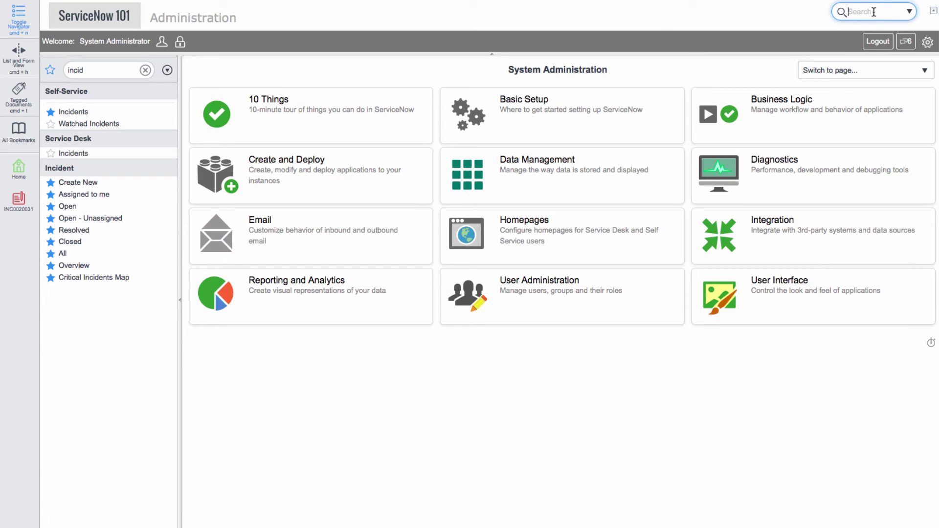
text(20)
key(BackSpace)
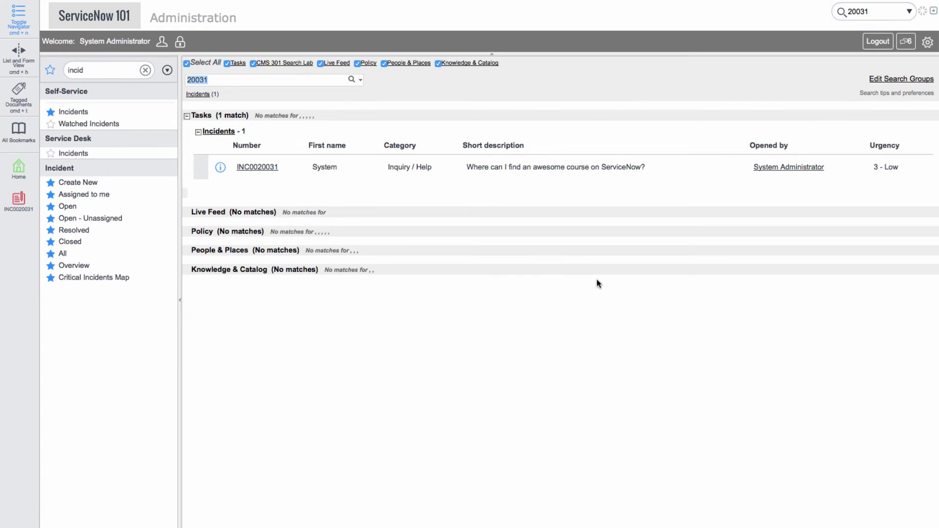
click(256, 168)
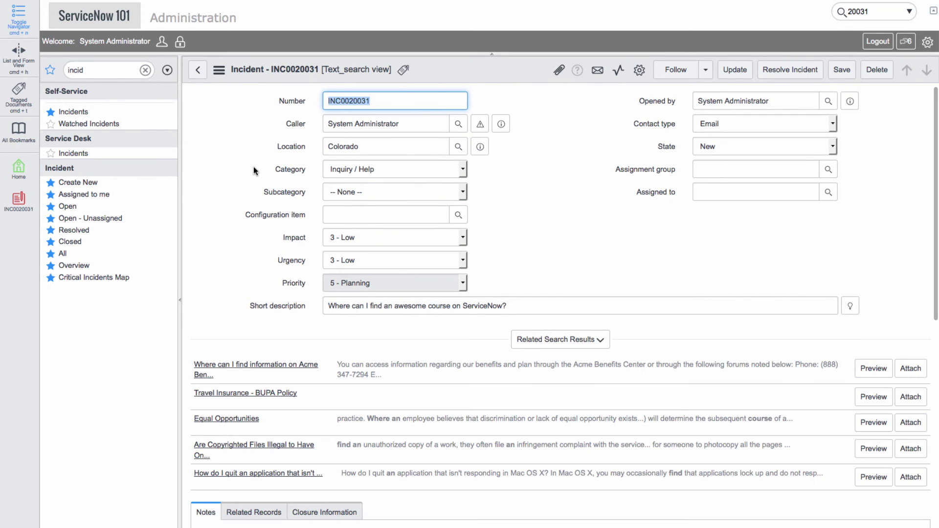
- Filter the navigator on 'problem' and start a new problem record
click(145, 70)
click(118, 70)
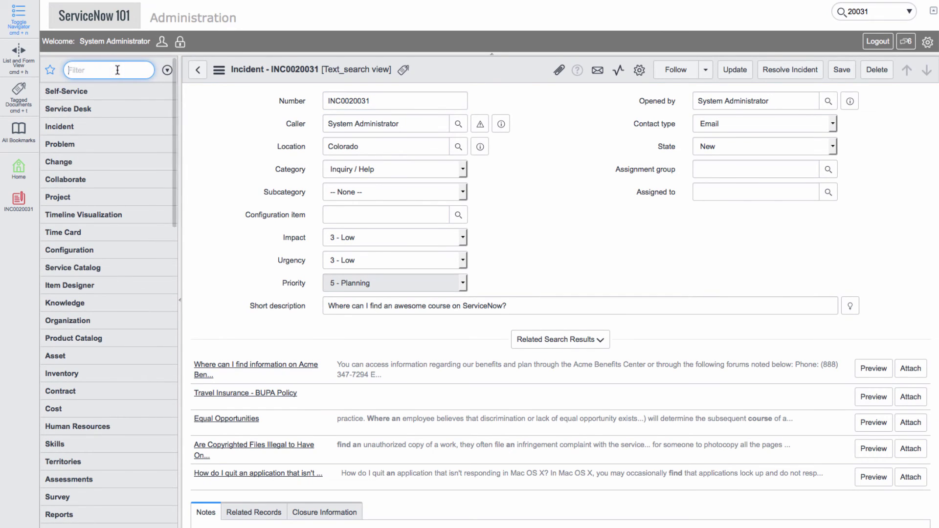
text(problem)
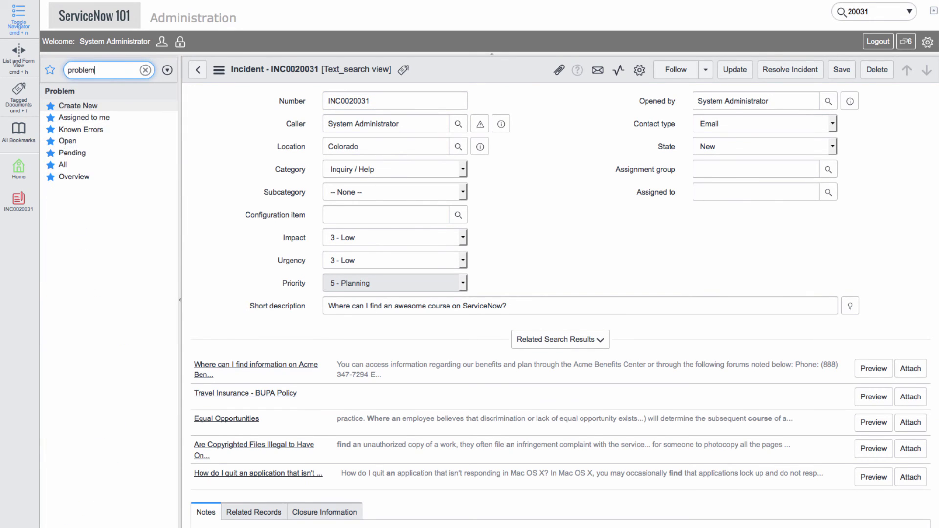
click(78, 106)
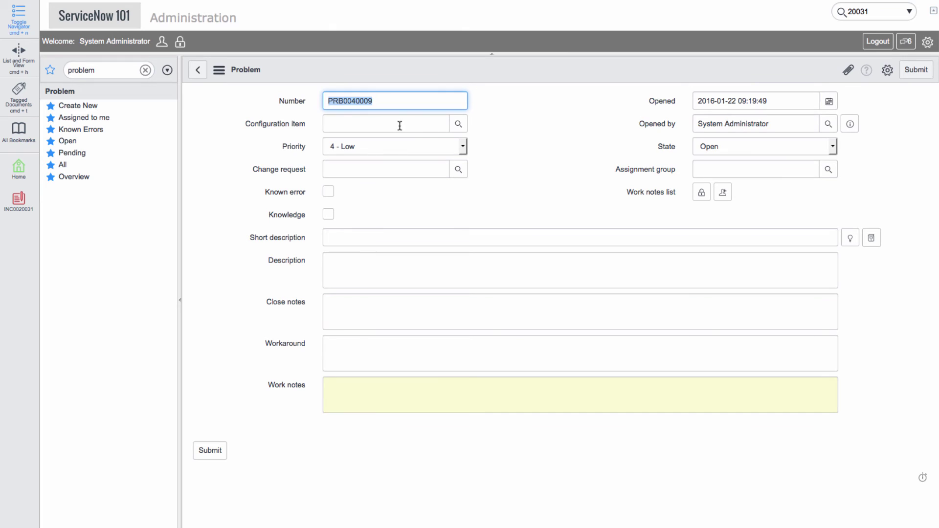
- Submit the problem with short description 'I just can't find a great course and it's really becoming a problem!'
click(391, 239)
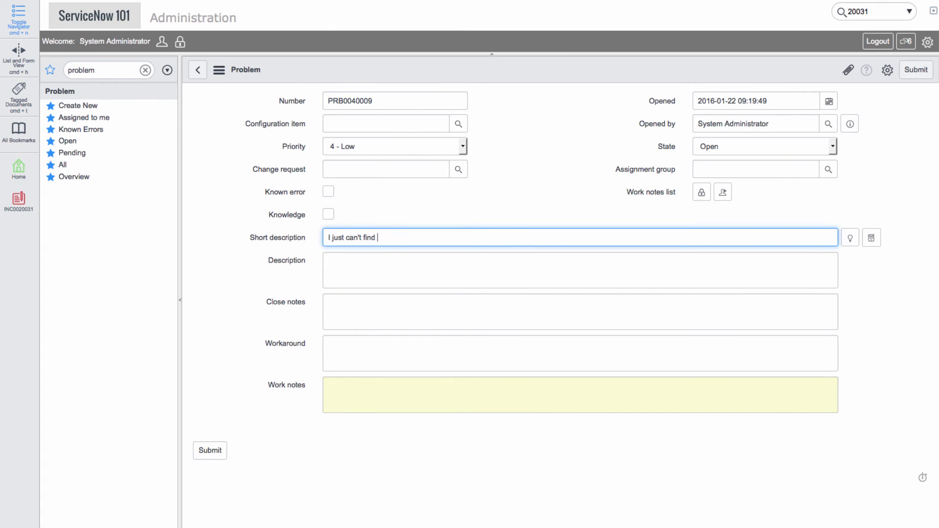
text(I just can't find a great course and it's really becoming a problem!)
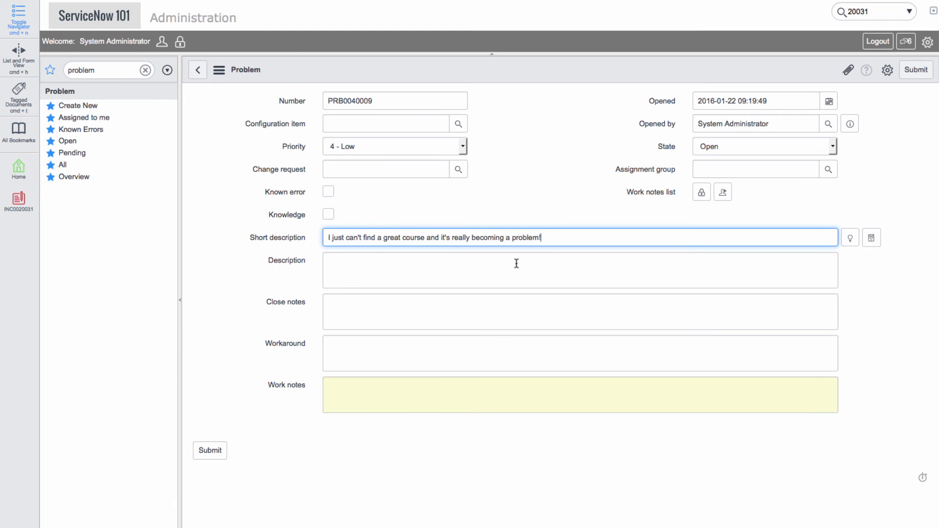
click(915, 70)
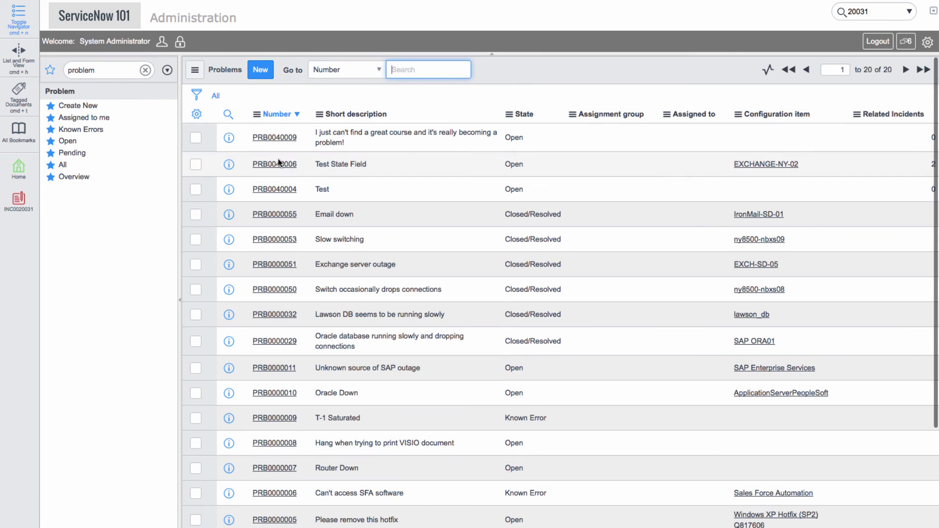
- Open problem PRB0040009 and add the tag 'Course' to it
click(272, 138)
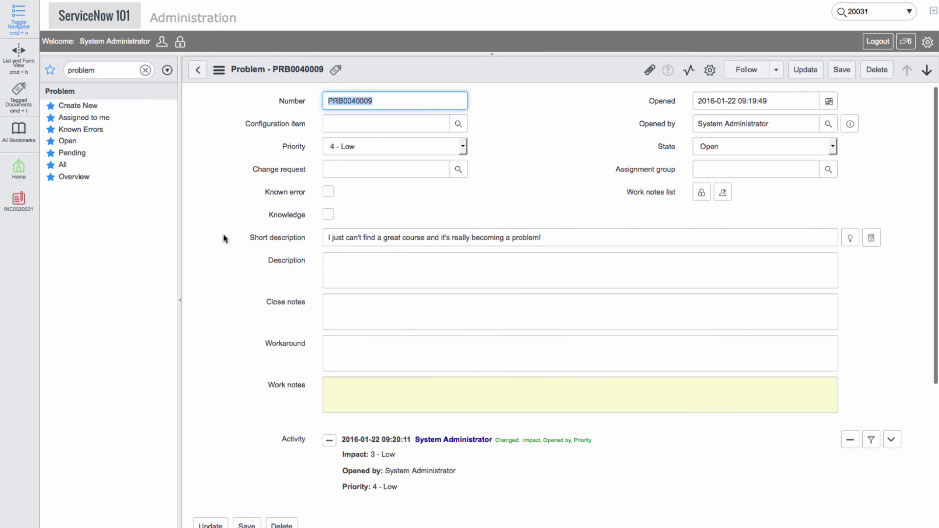
click(22, 140)
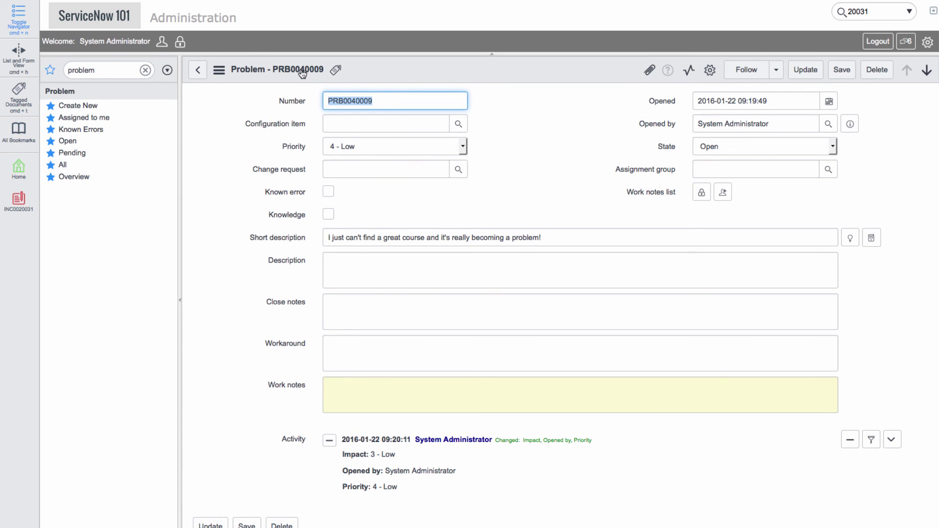
click(335, 70)
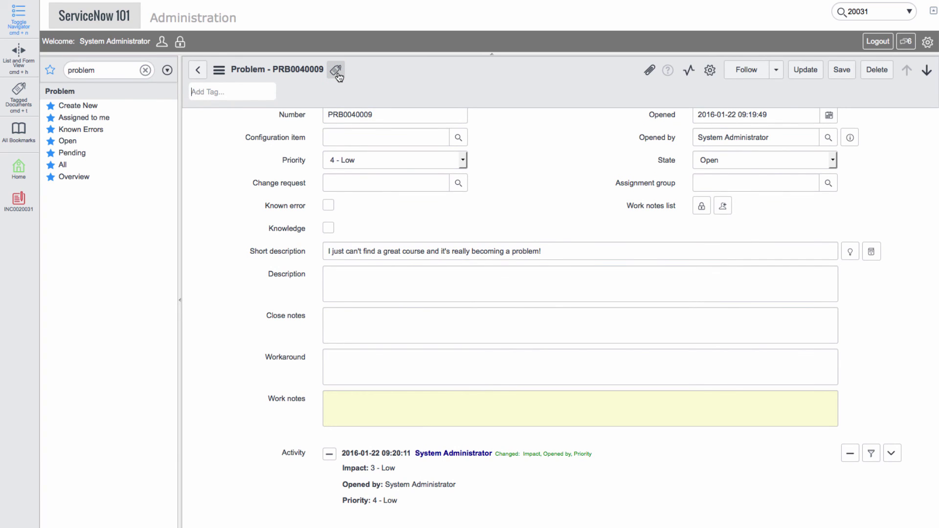
text(Course)
key(Return)
- Glance at the form personalization options, then return to the System Administration home page
click(253, 122)
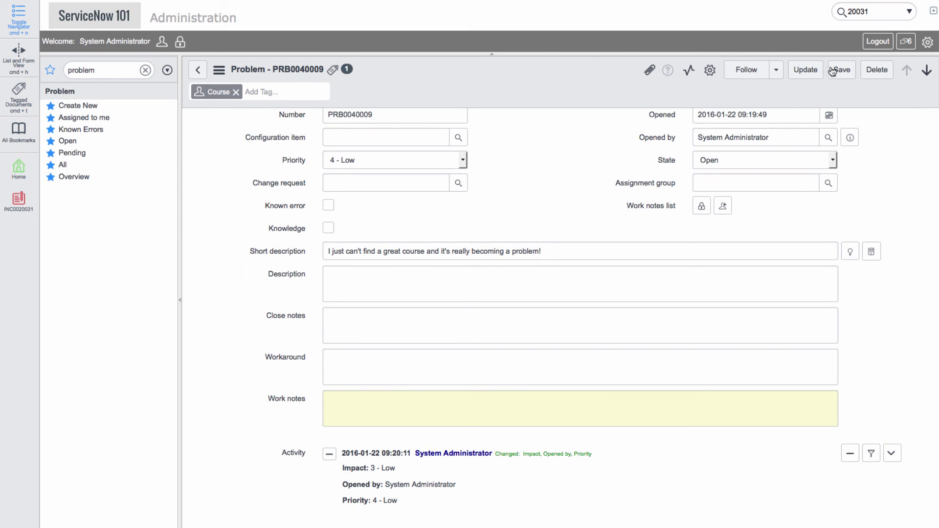
click(710, 71)
click(709, 71)
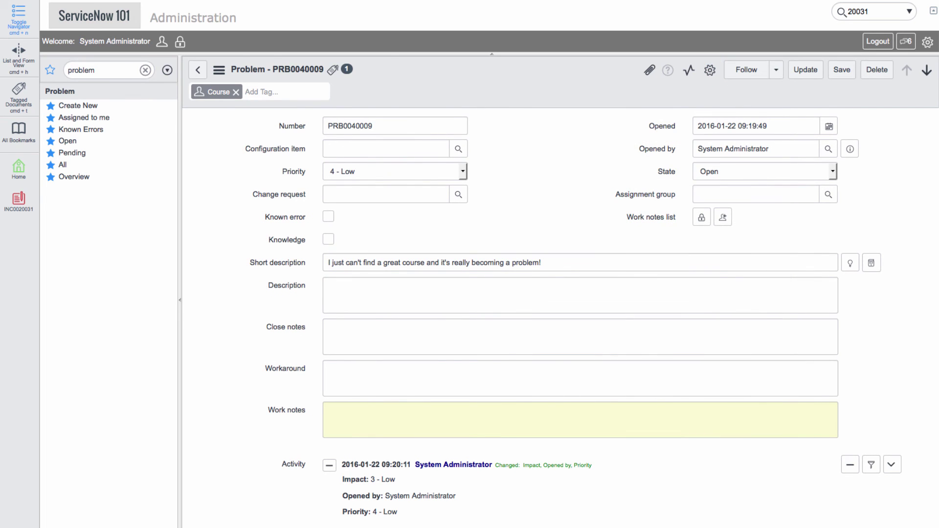
click(111, 16)
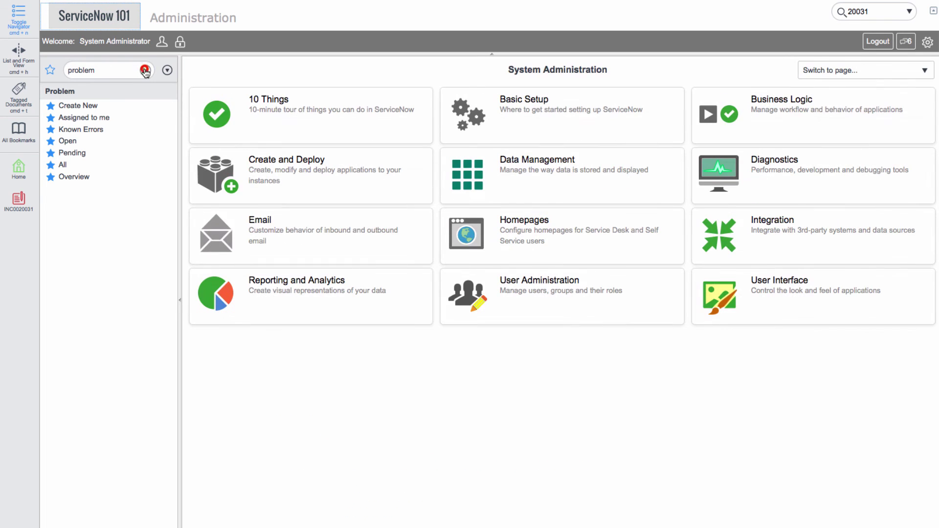
- Clear the navigator's problem filter and expand all applications
click(145, 70)
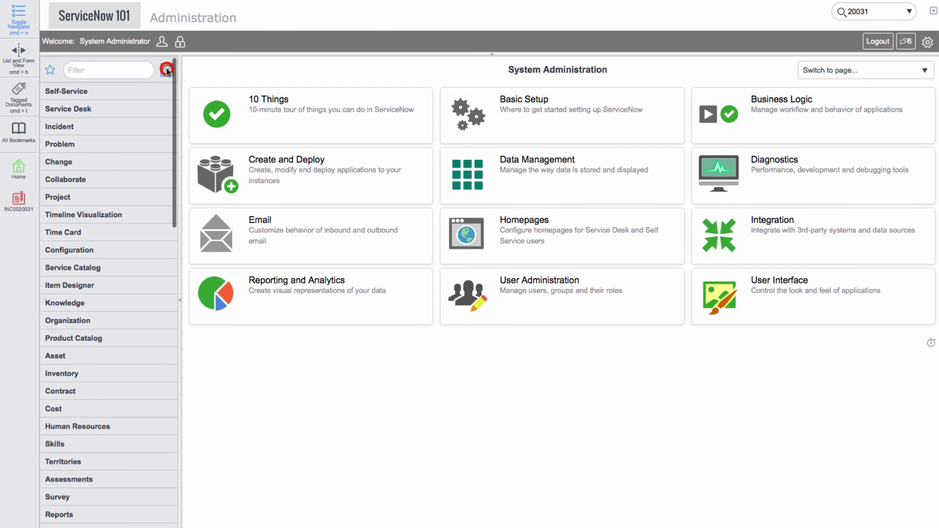
click(167, 70)
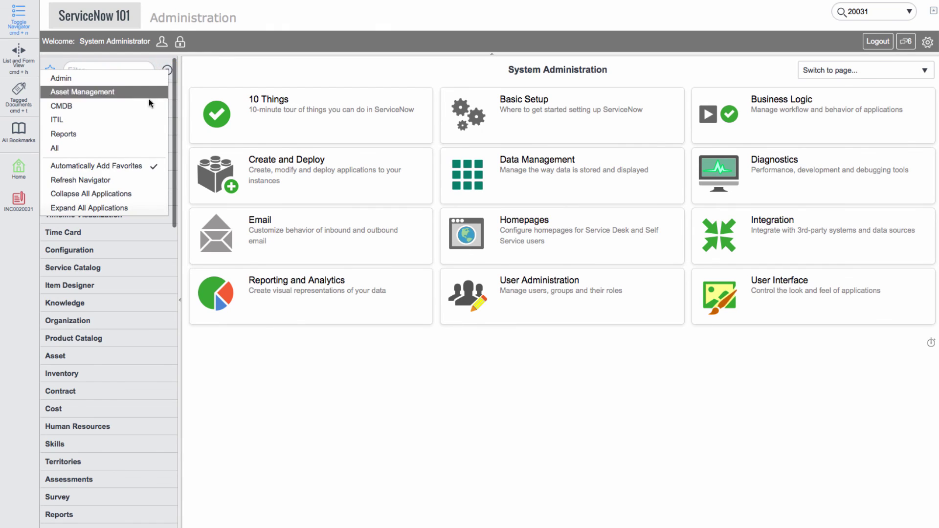
click(119, 208)
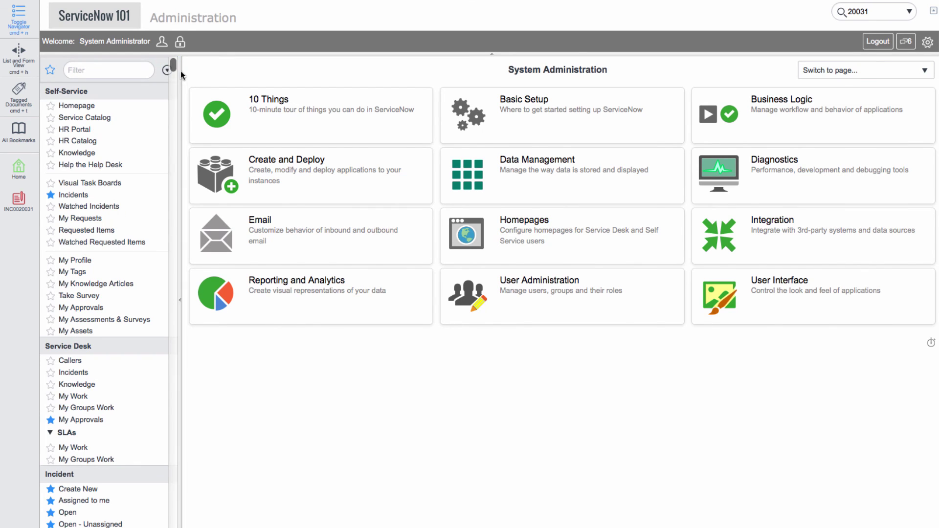
- Restrict the navigator to the ITIL application set, then switch it to CMDB
click(167, 71)
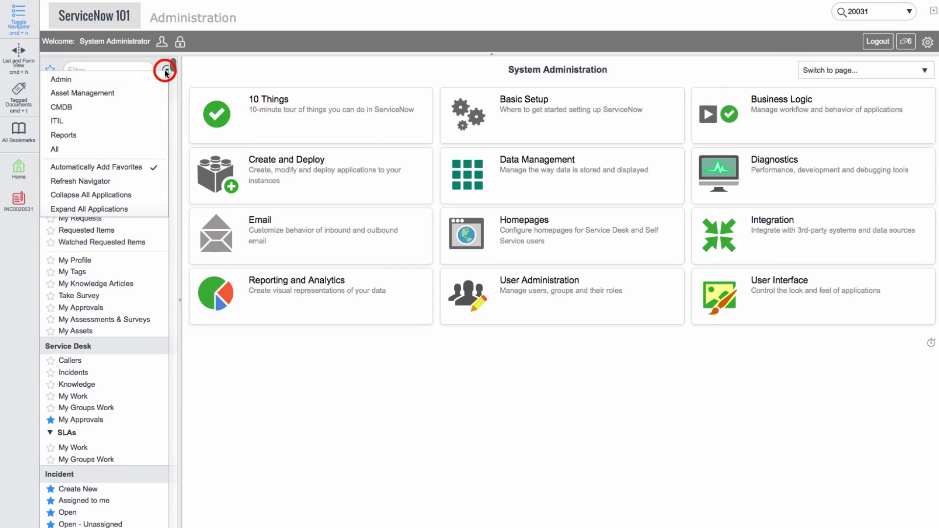
click(69, 121)
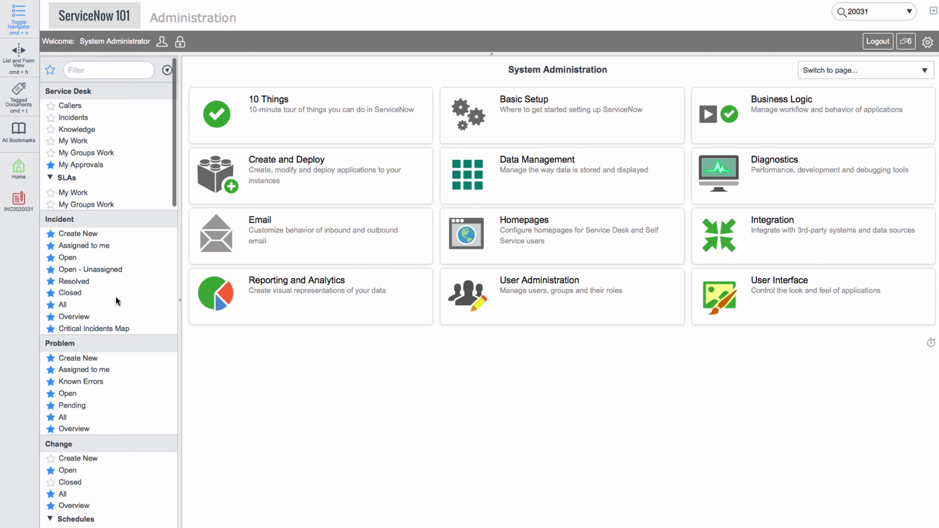
scroll(117, 301, down, 3)
scroll(117, 300, down, 3)
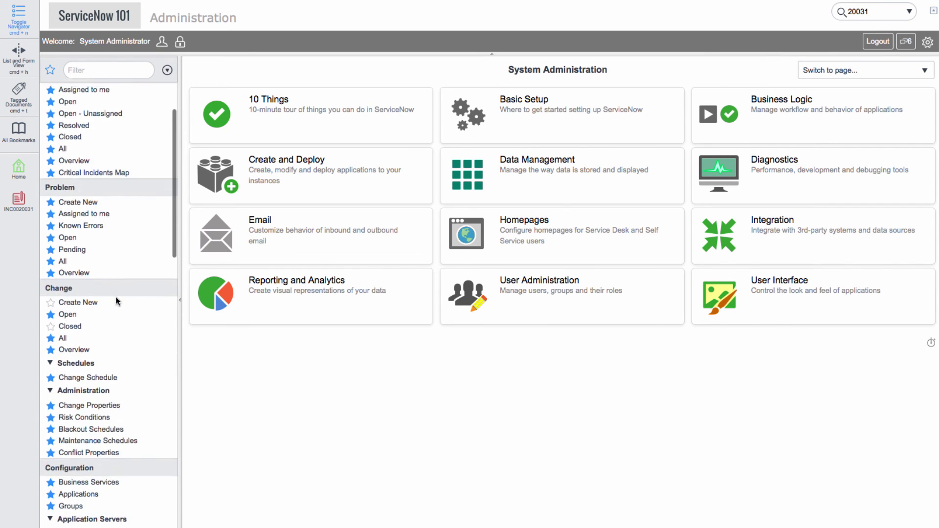
scroll(117, 301, up, 5)
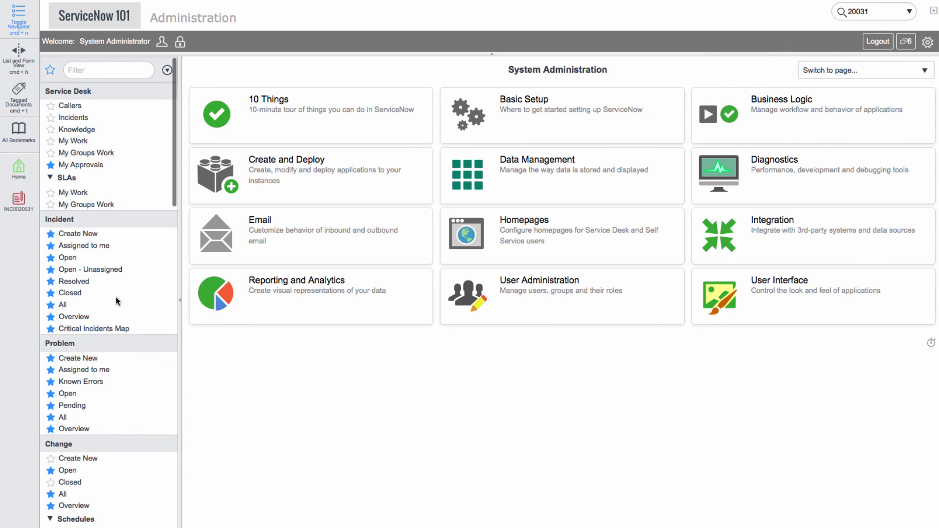
click(167, 70)
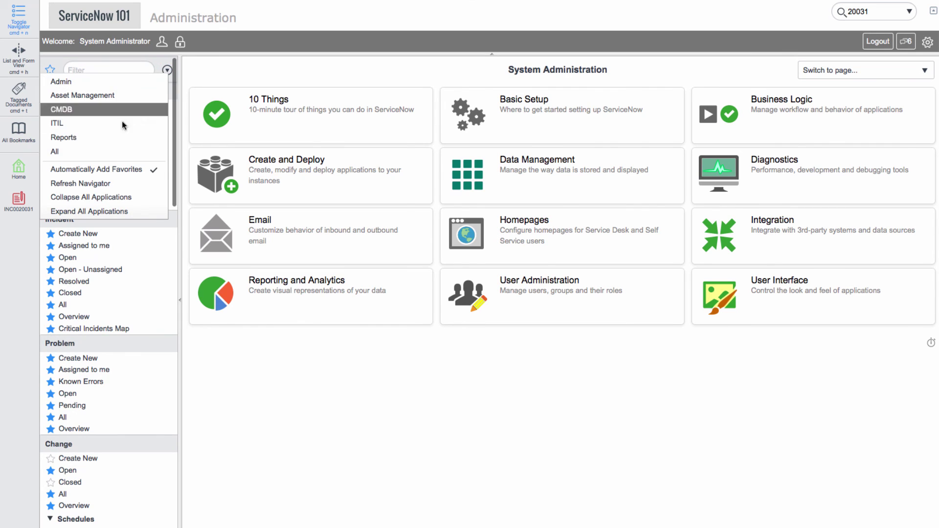
click(117, 150)
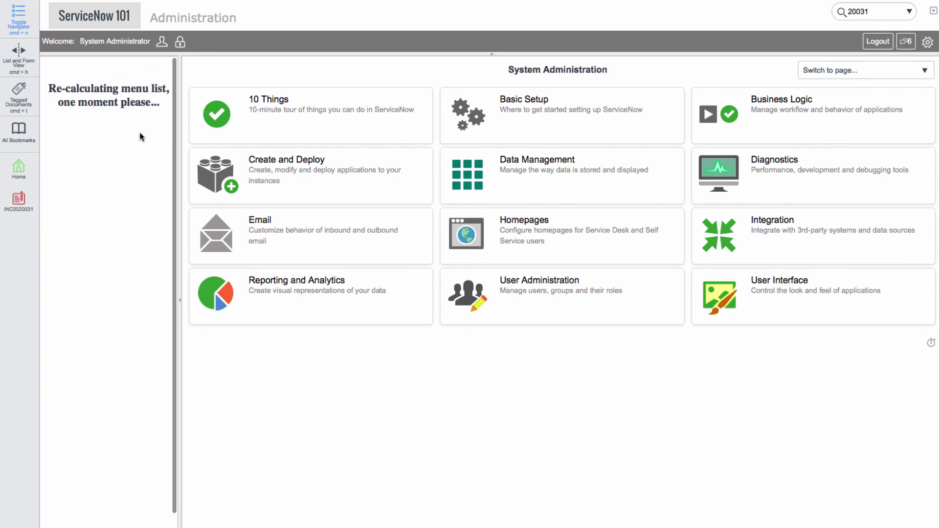